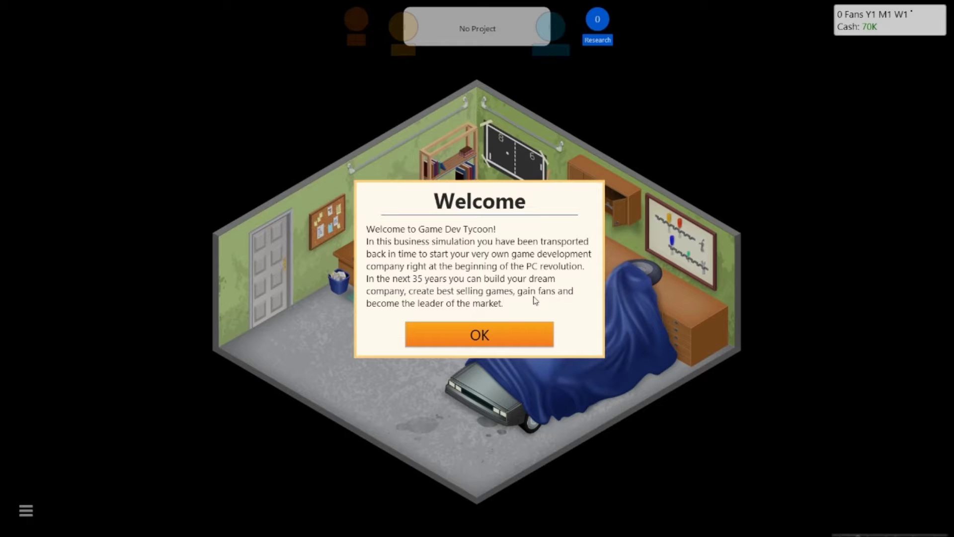
# Dismiss both welcome messages to reach the company details form
pyautogui.click(517, 330)
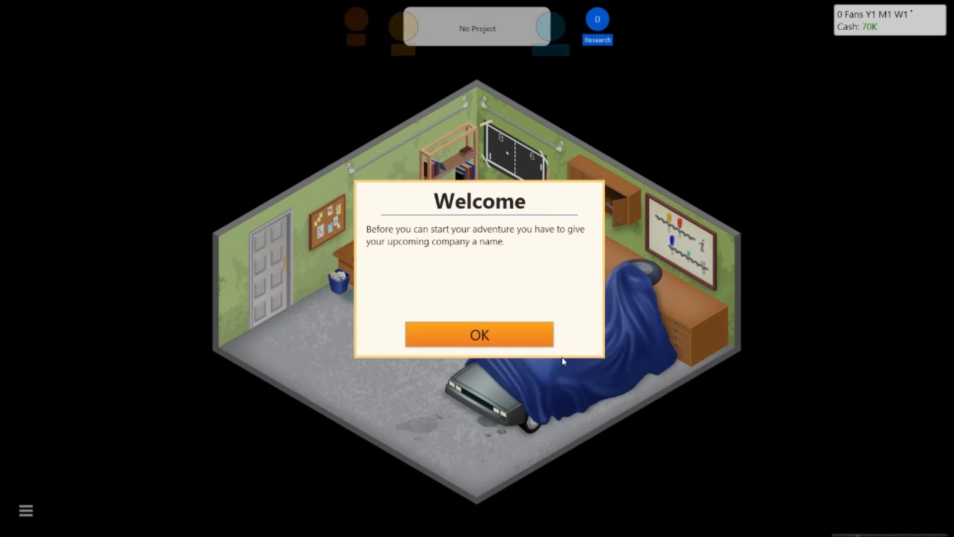
pyautogui.click(490, 341)
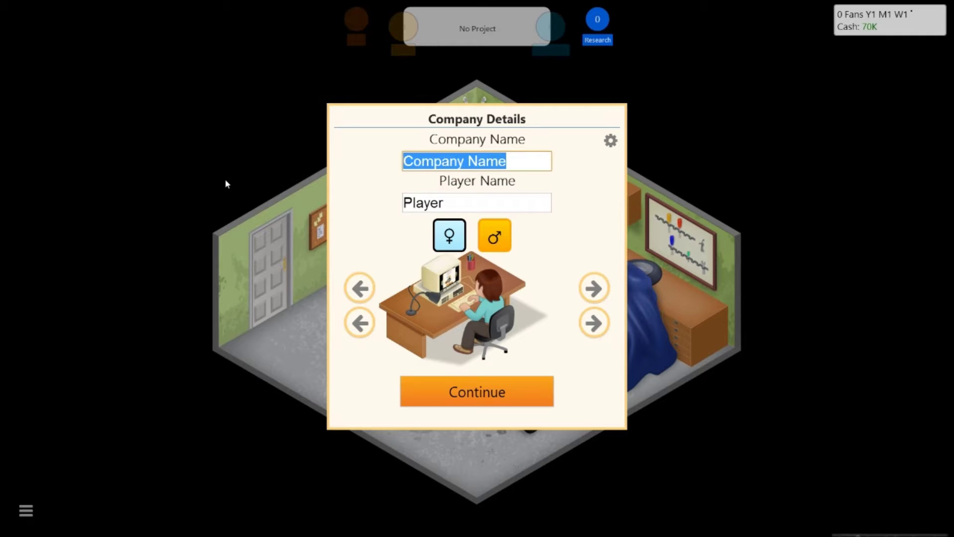
pyautogui.write('MrKm')
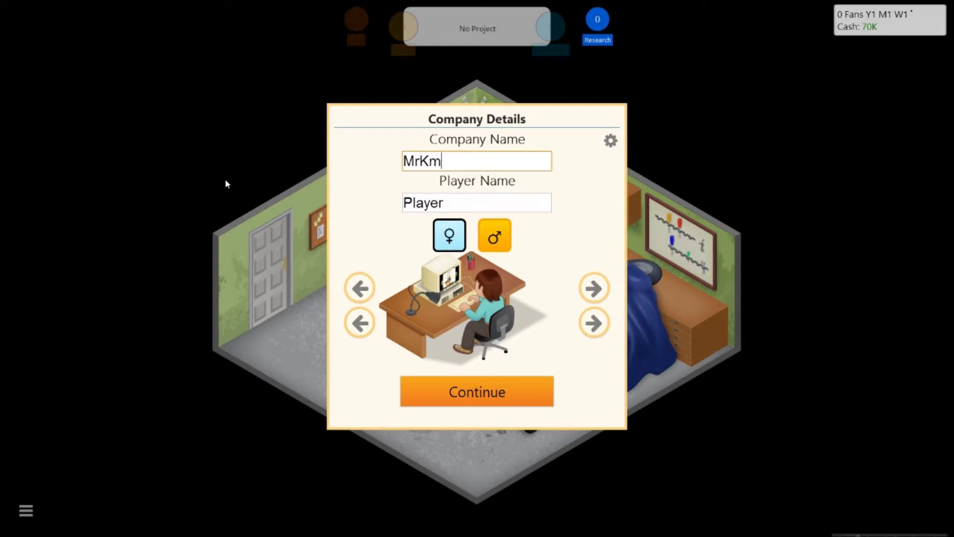
pyautogui.write('Gam')
pyautogui.write('es')
# Enter company name MrKmGames and the player name, and choose a male character
pyautogui.click(367, 207)
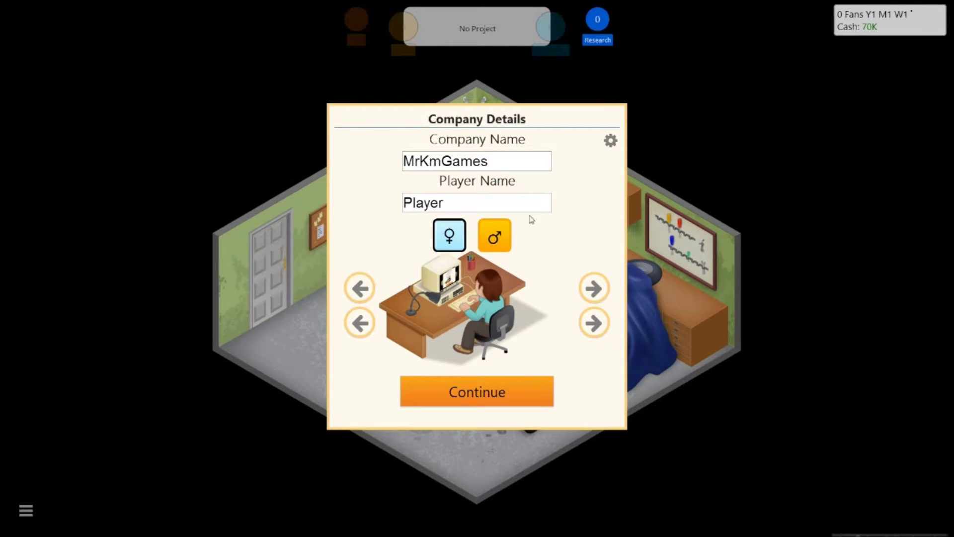
pyautogui.press('Tab')
pyautogui.write('Mr')
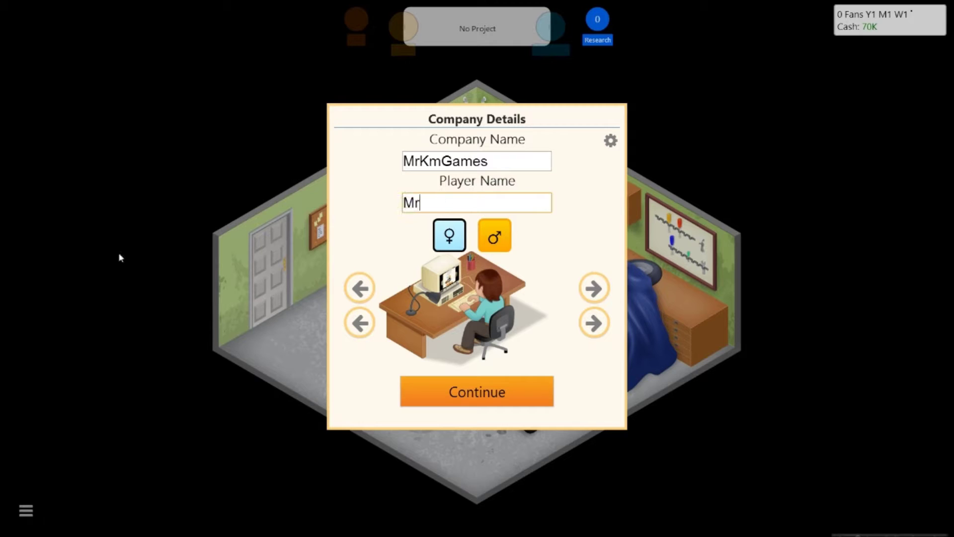
pyautogui.write('Kmpro')
pyautogui.write('ductions')
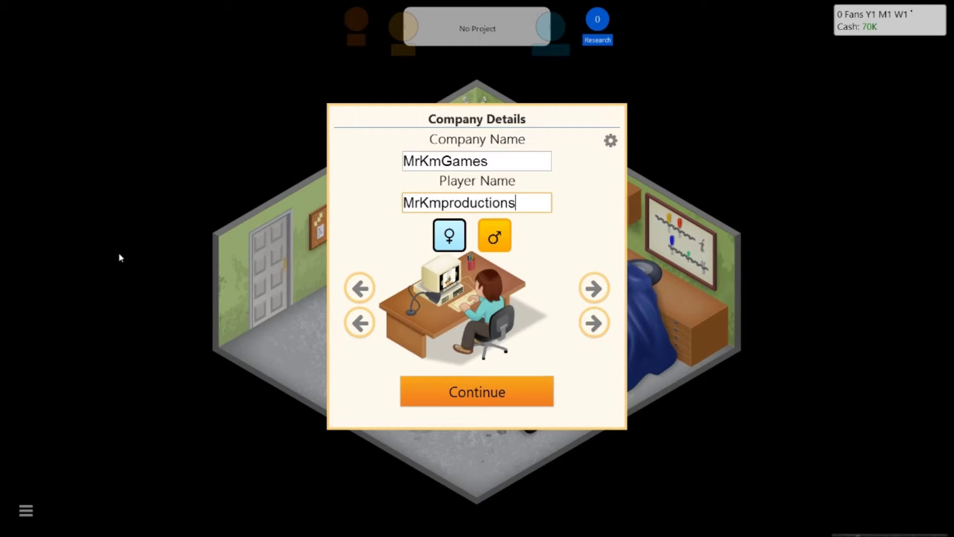
pyautogui.click(450, 235)
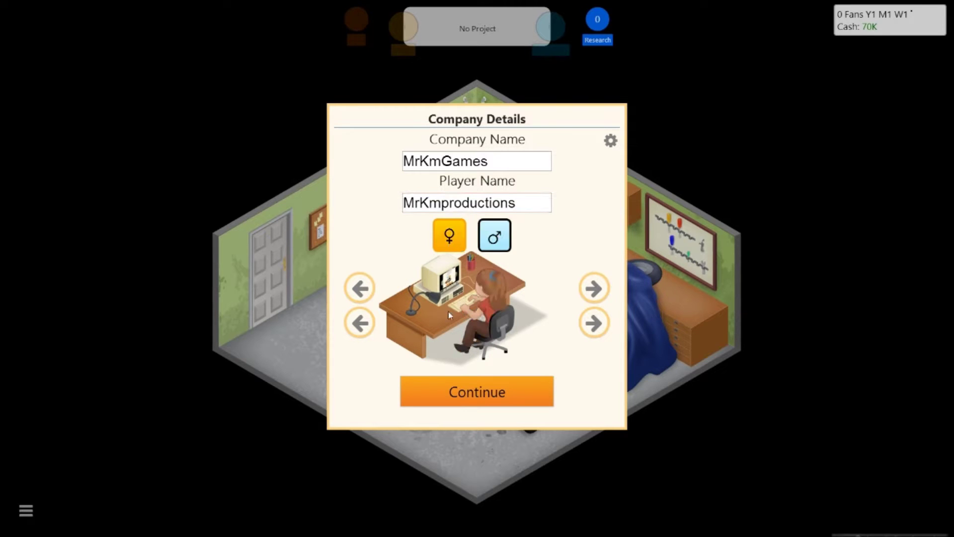
pyautogui.click(494, 249)
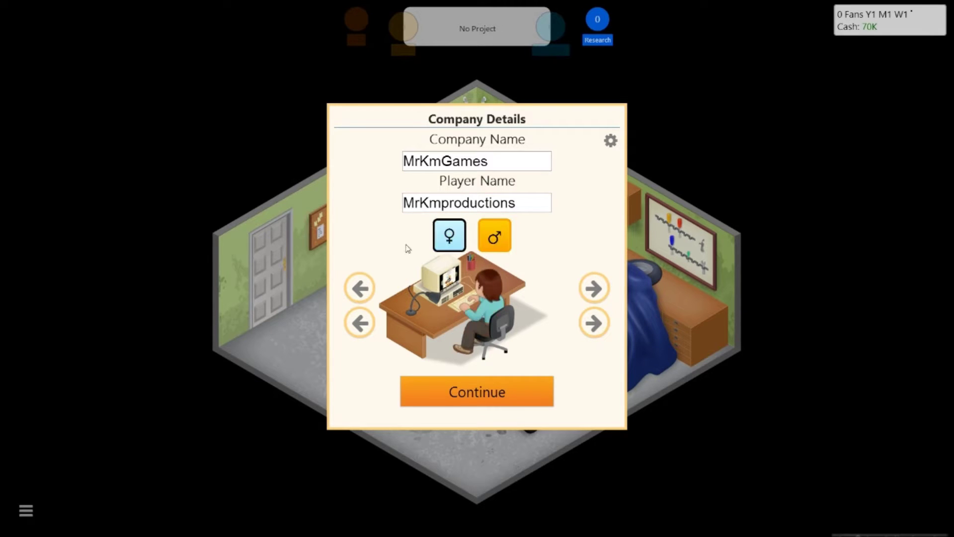
# Give the character brown hair and a dark grey shirt
pyautogui.click(596, 291)
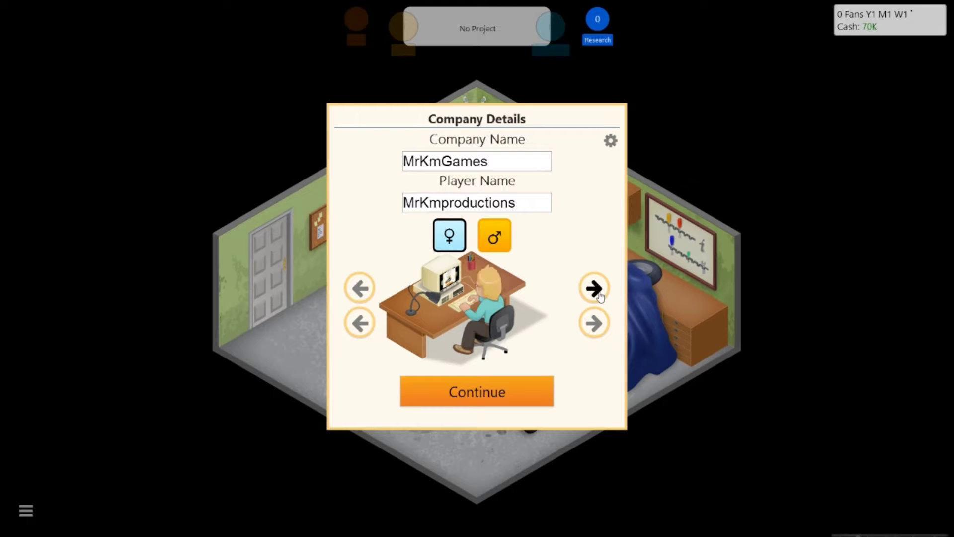
pyautogui.click(599, 295)
pyautogui.click(599, 294)
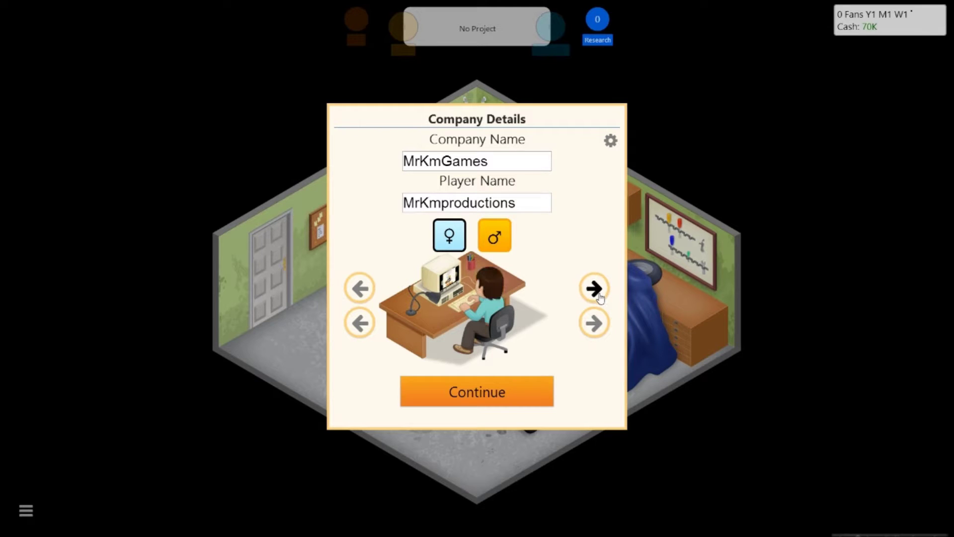
pyautogui.click(599, 294)
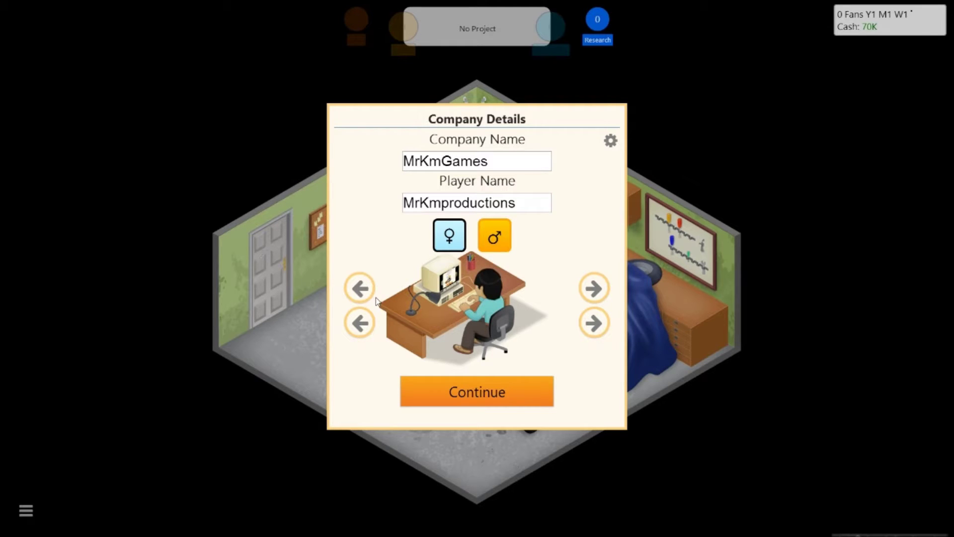
pyautogui.click(596, 292)
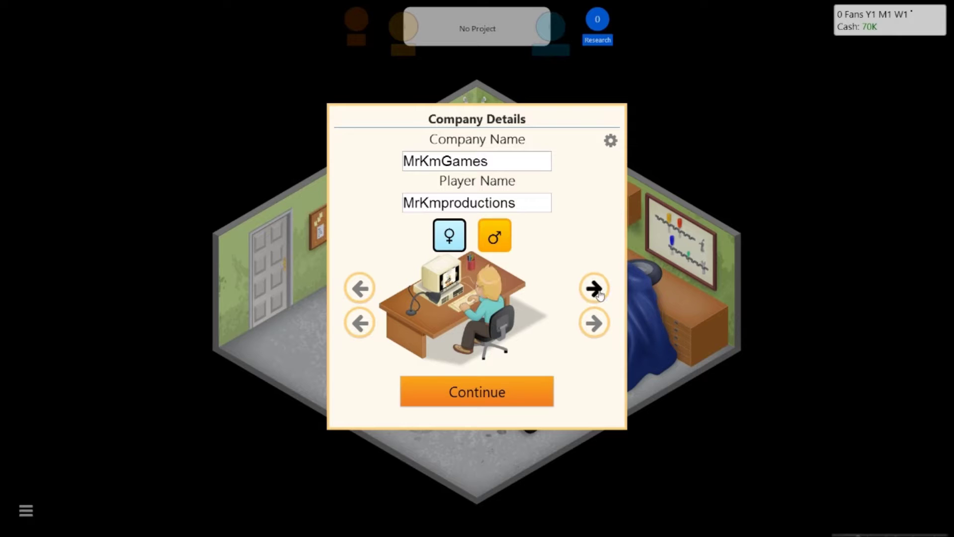
pyautogui.click(360, 289)
pyautogui.click(595, 323)
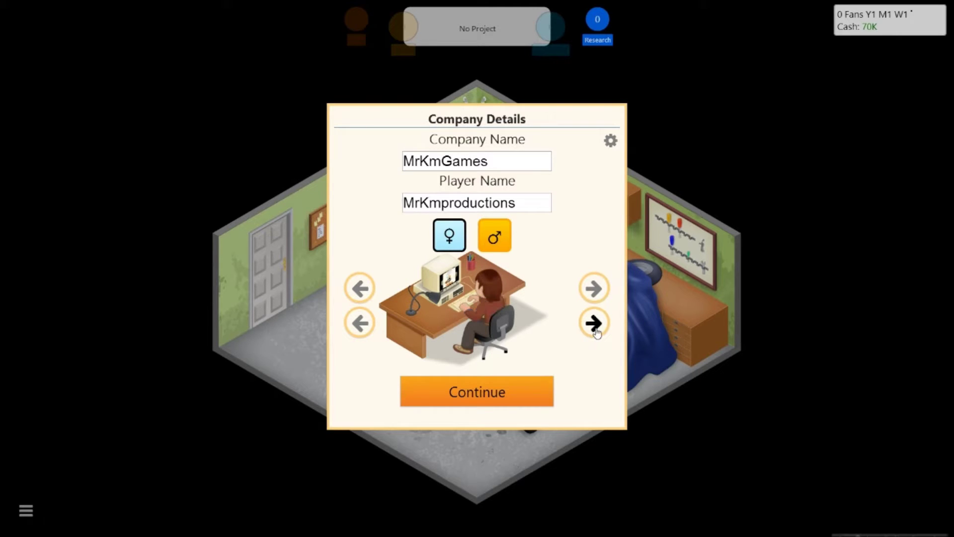
pyautogui.click(594, 323)
pyautogui.click(594, 322)
# Confirm the details, import previous hints, and overwrite Slot 2 for the new game
pyautogui.click(448, 384)
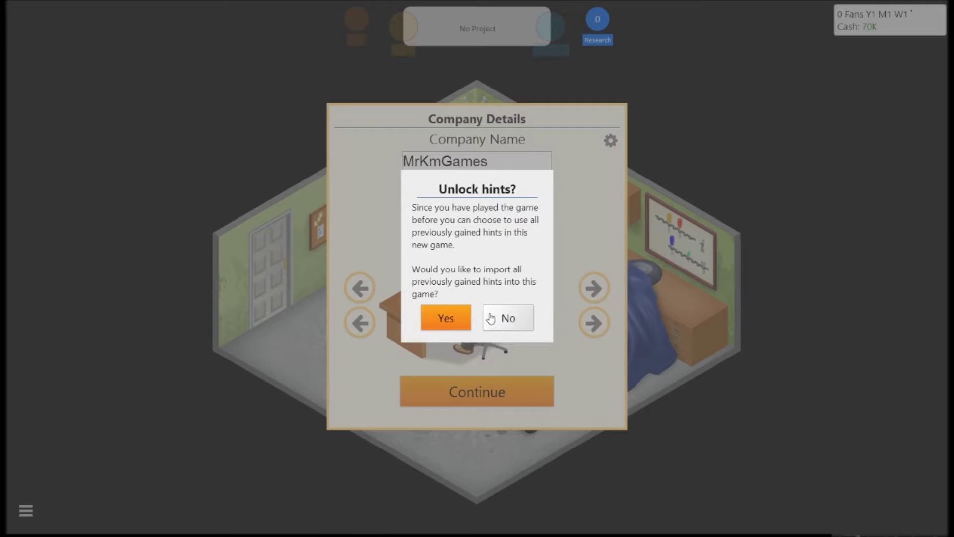
pyautogui.click(440, 318)
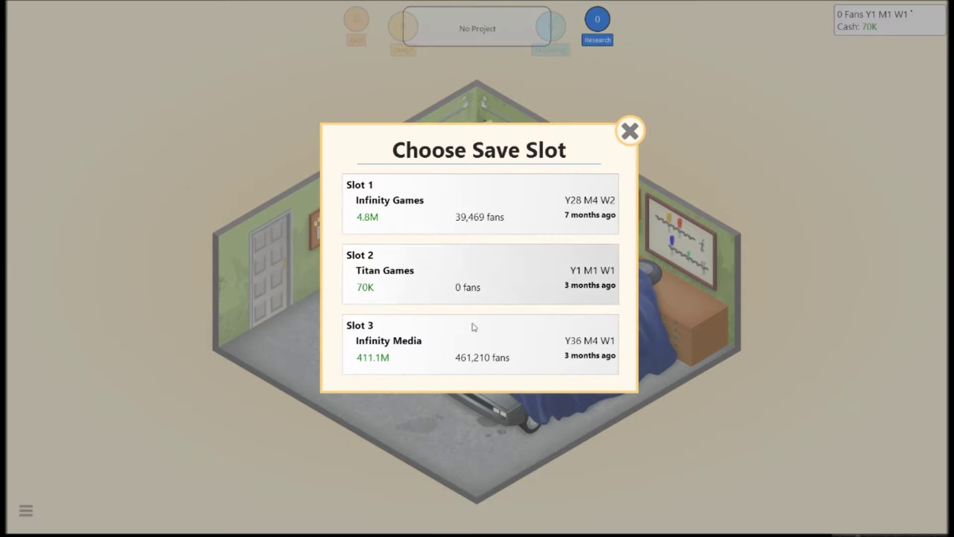
pyautogui.click(419, 284)
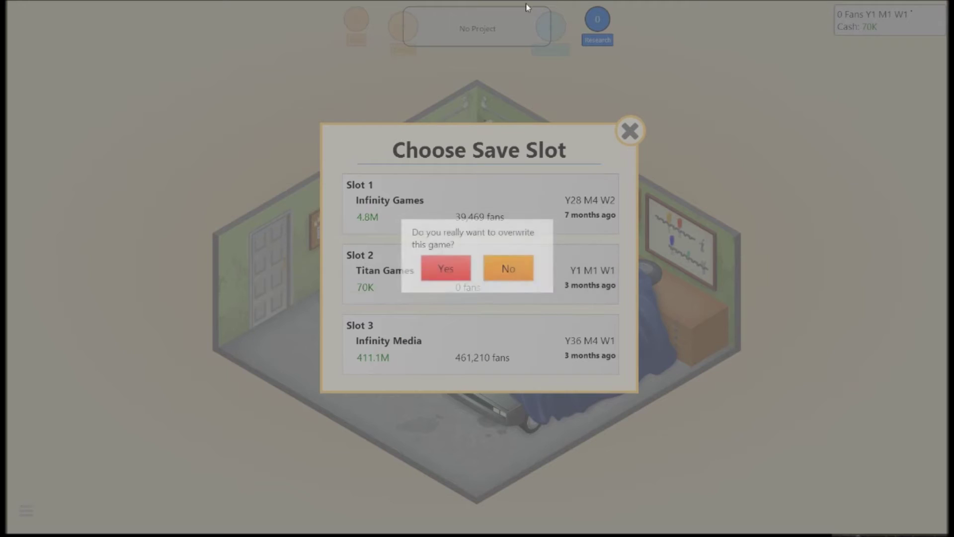
pyautogui.click(462, 269)
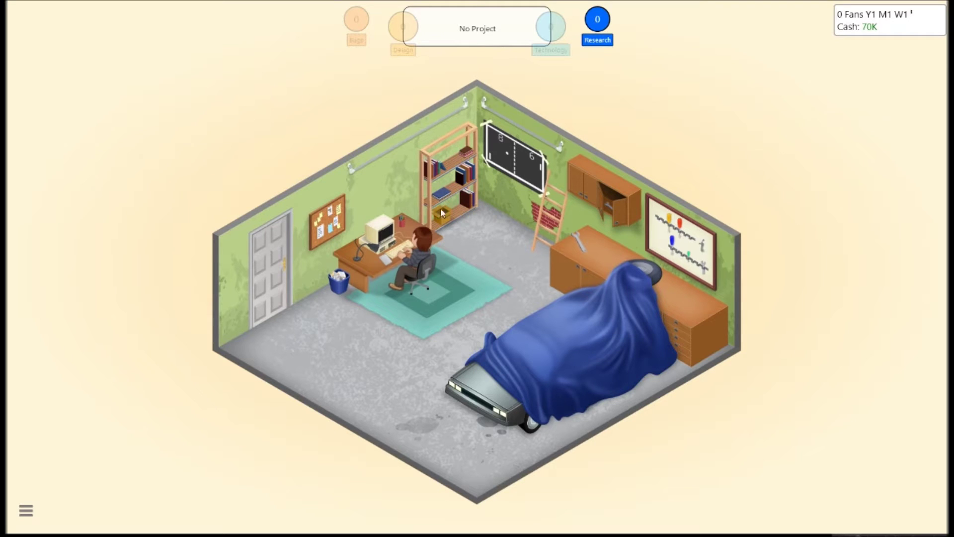
# Start a new game with topic Life and genre Simulation
pyautogui.click(426, 315)
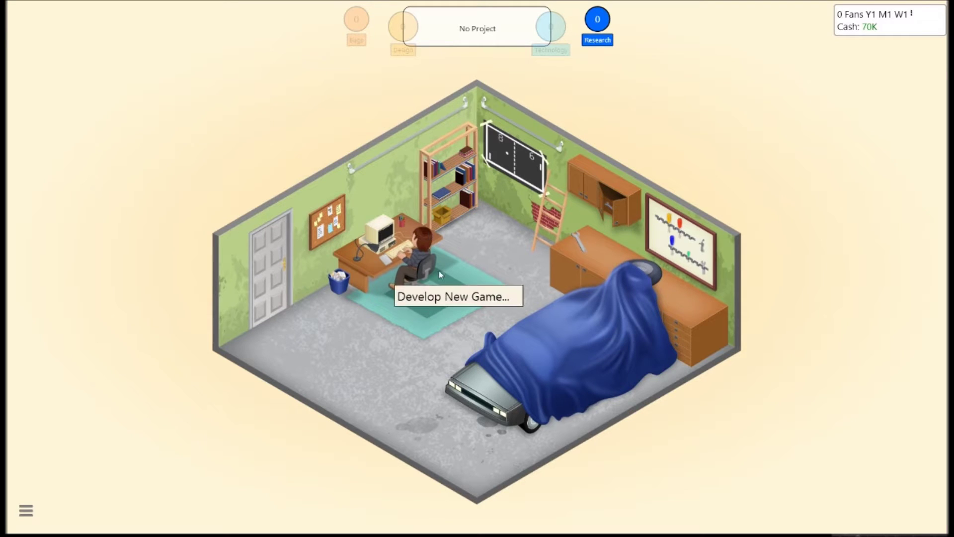
pyautogui.click(447, 295)
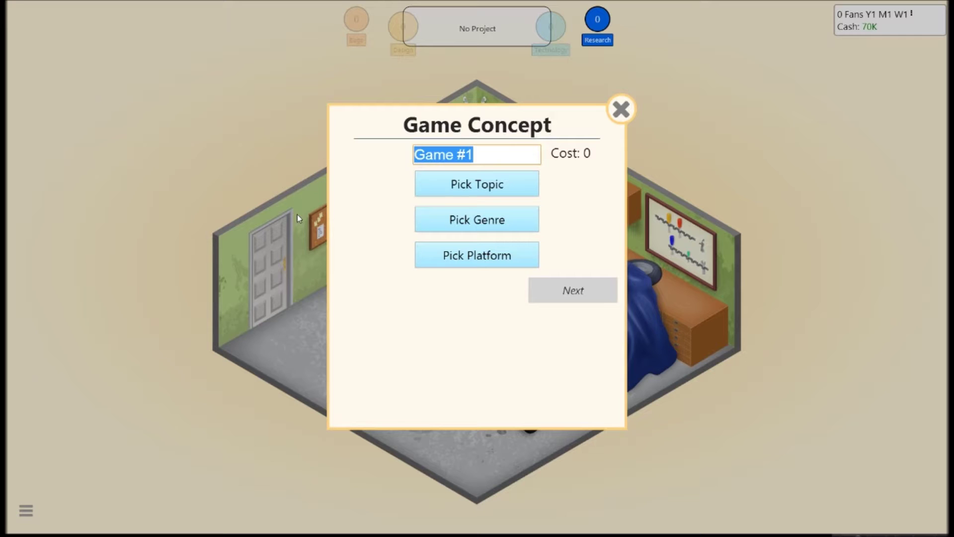
pyautogui.write('First Wo')
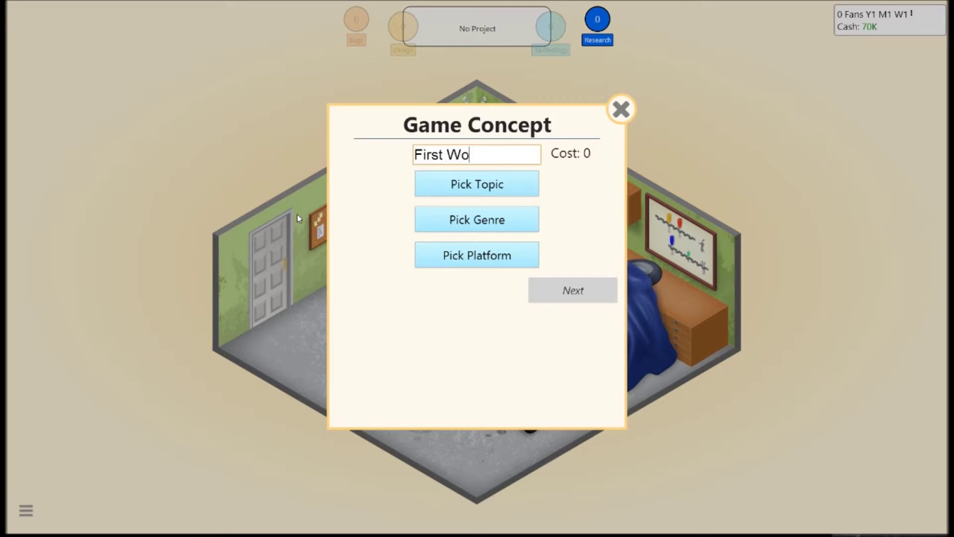
pyautogui.write('rld P')
pyautogui.write('roblems')
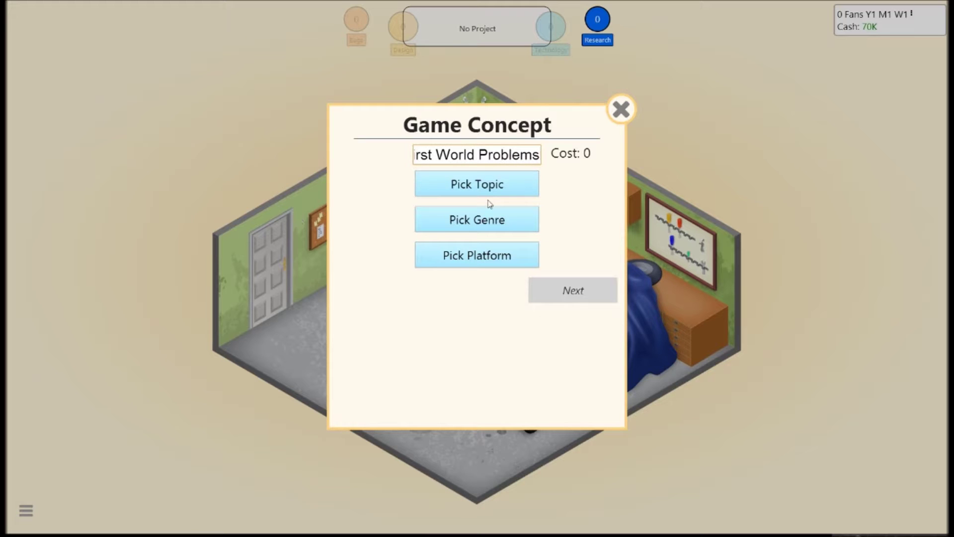
pyautogui.click(487, 188)
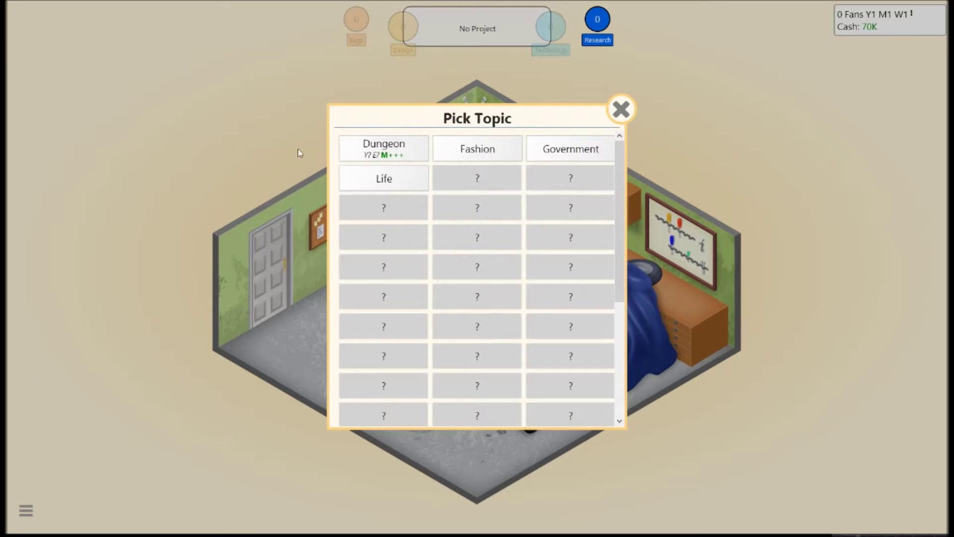
pyautogui.click(411, 181)
pyautogui.click(470, 217)
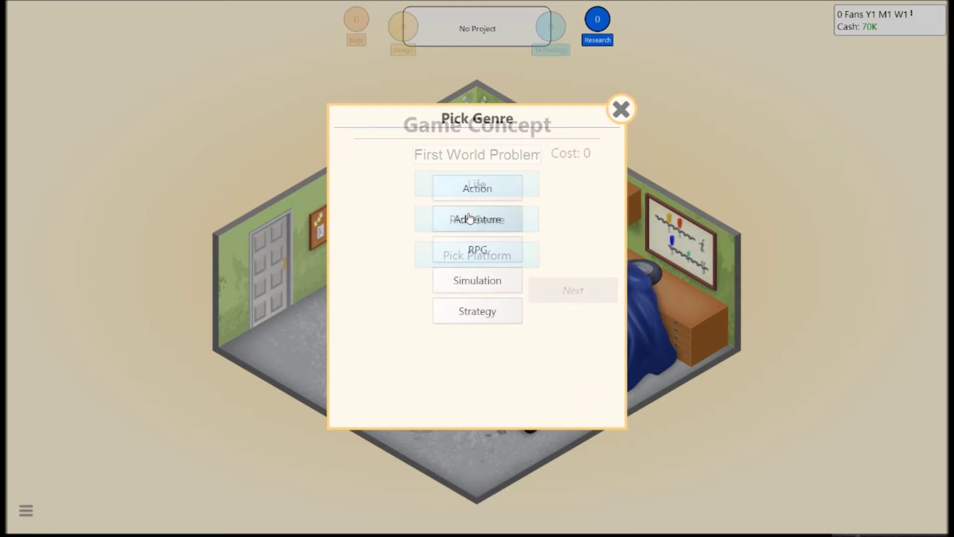
pyautogui.click(451, 282)
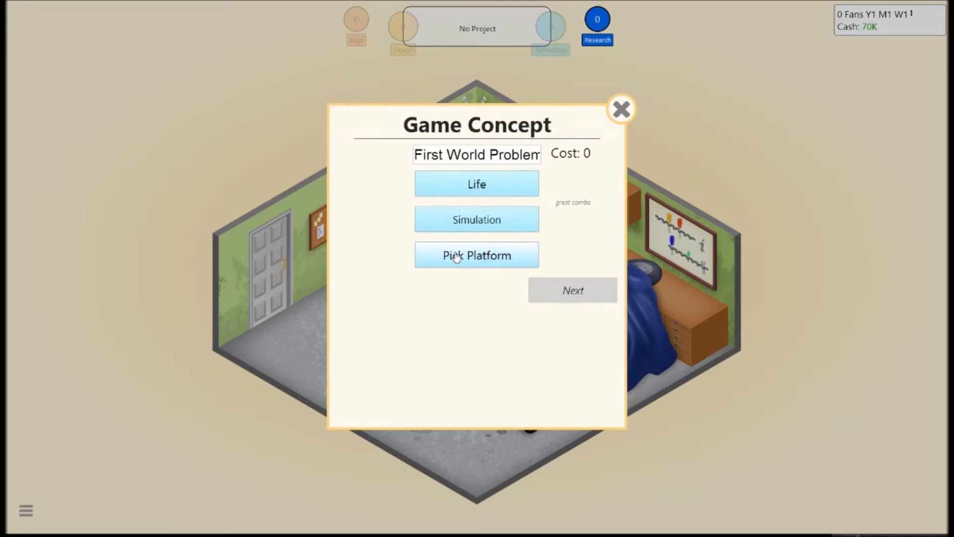
# Target PC, add 2D Graphics V1, and start development
pyautogui.click(447, 254)
pyautogui.click(488, 297)
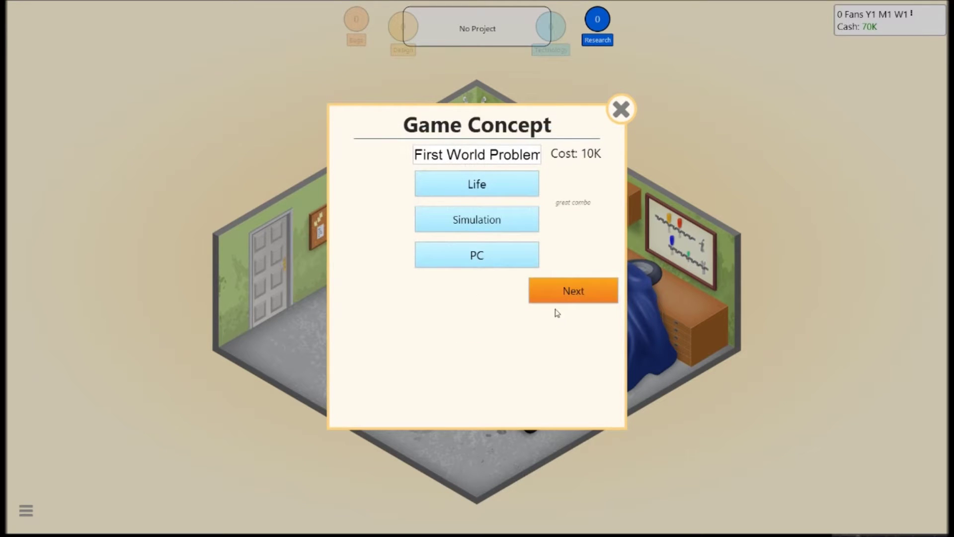
pyautogui.click(563, 292)
pyautogui.click(465, 239)
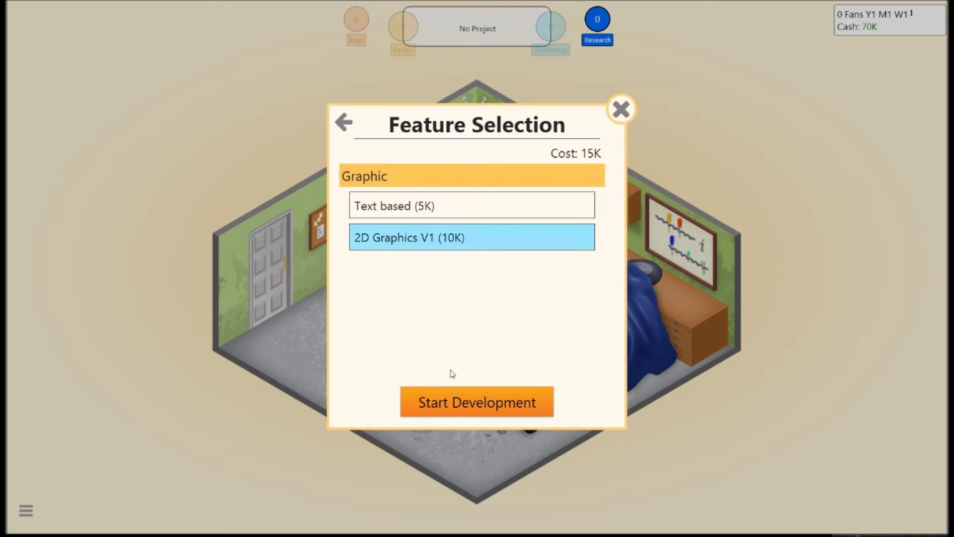
pyautogui.click(468, 406)
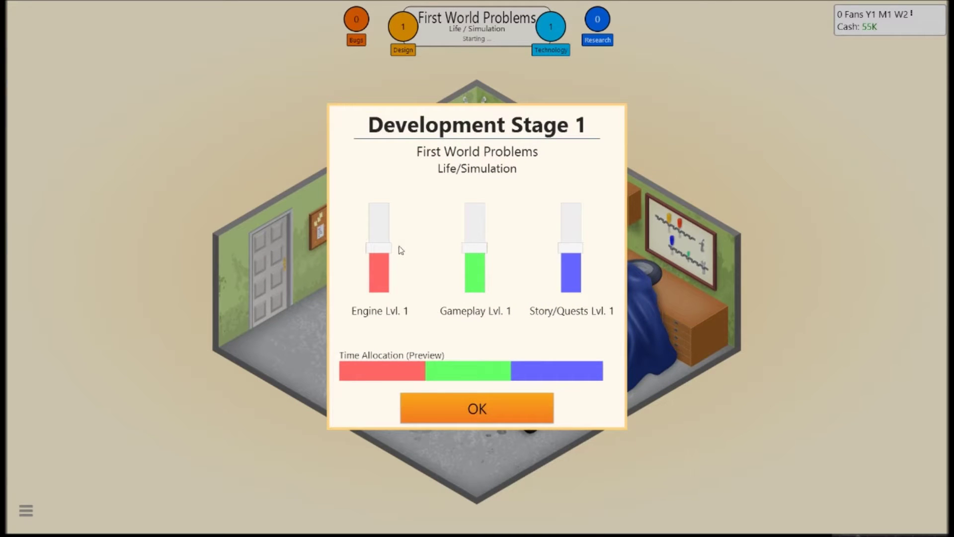
# Lower Engine, raise Story/Quests, max out Gameplay, and confirm stage one
pyautogui.moveTo(382, 249); pyautogui.dragTo(387, 279)
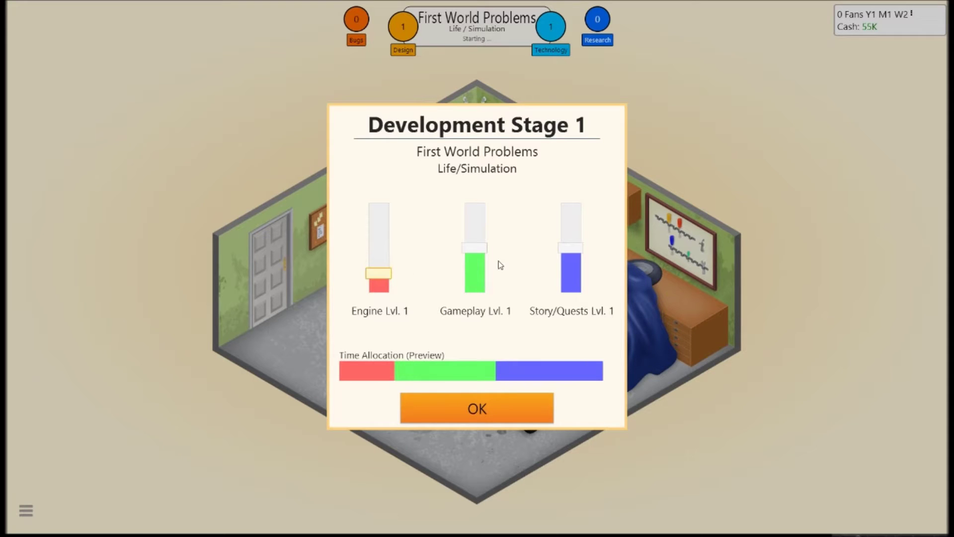
pyautogui.moveTo(567, 252); pyautogui.dragTo(571, 228)
pyautogui.moveTo(474, 251); pyautogui.dragTo(475, 208)
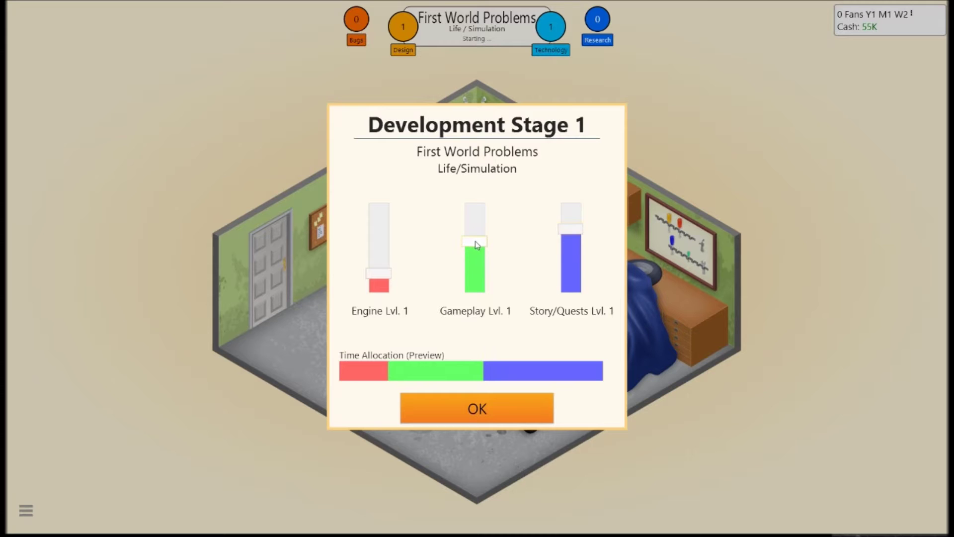
pyautogui.click(454, 407)
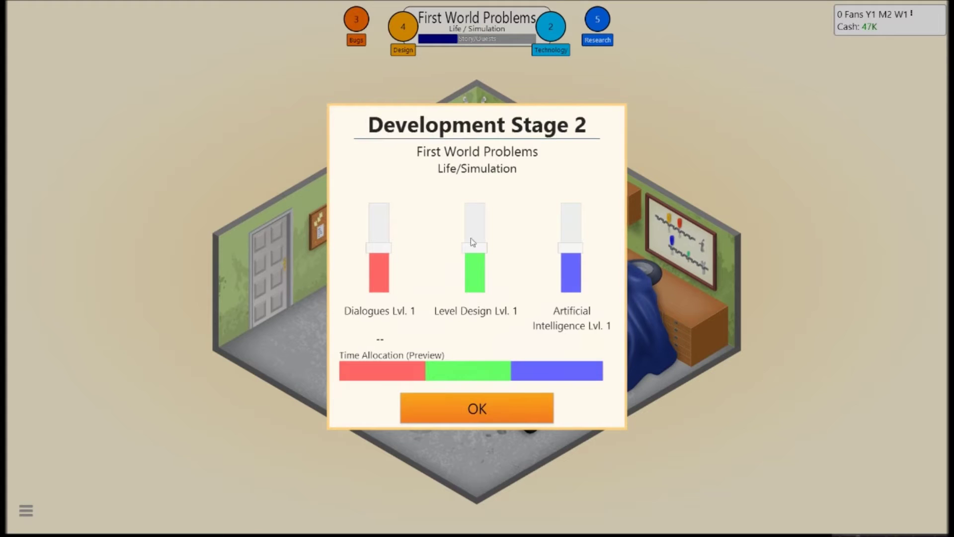
# Set Dialogues to zero, raise Level Design, max Artificial Intelligence, and confirm stage two
pyautogui.moveTo(473, 251); pyautogui.dragTo(475, 271)
pyautogui.moveTo(386, 247); pyautogui.dragTo(379, 291)
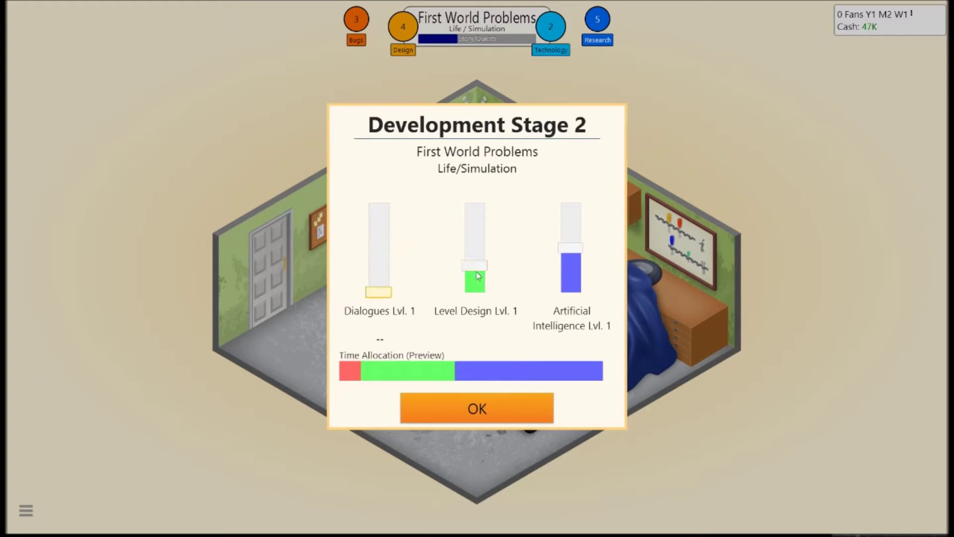
pyautogui.moveTo(477, 267); pyautogui.dragTo(477, 236)
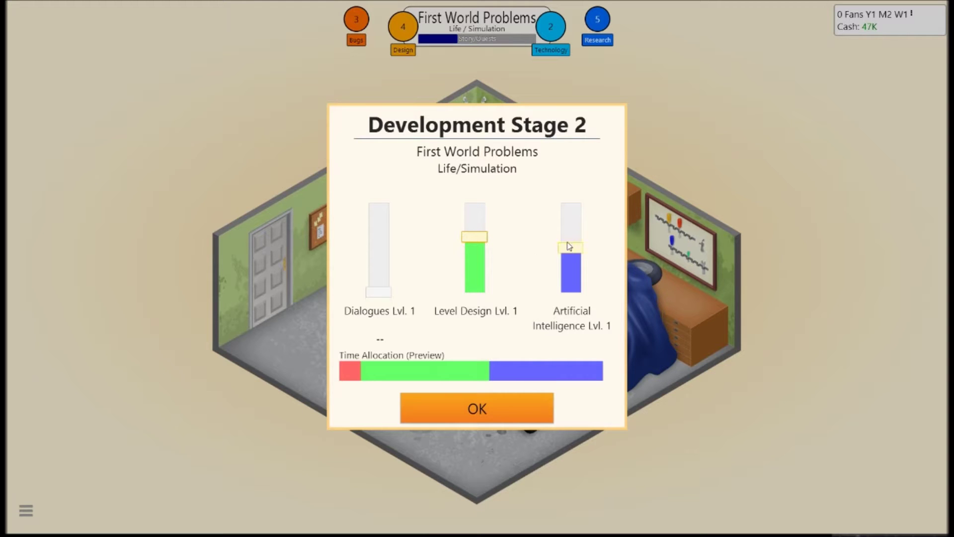
pyautogui.moveTo(568, 247); pyautogui.dragTo(570, 216)
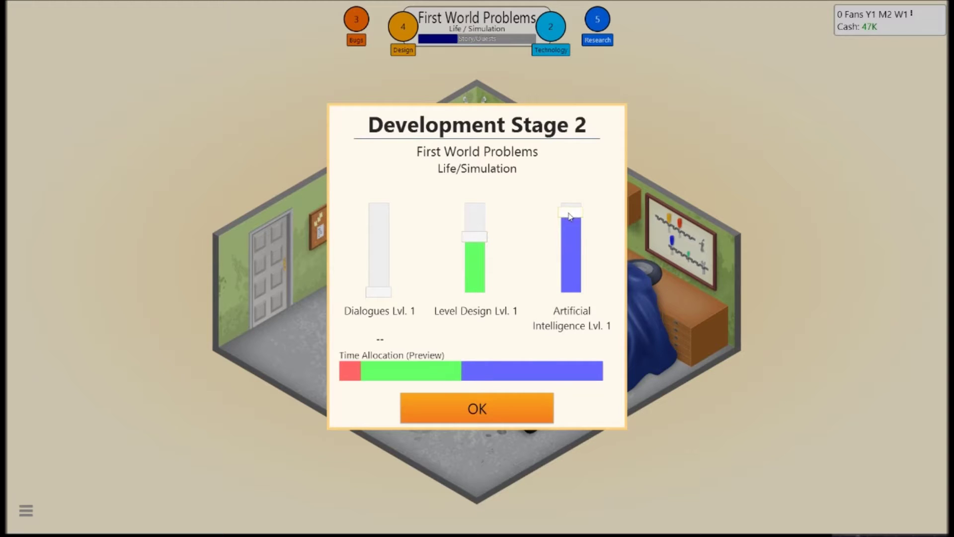
pyautogui.click(483, 403)
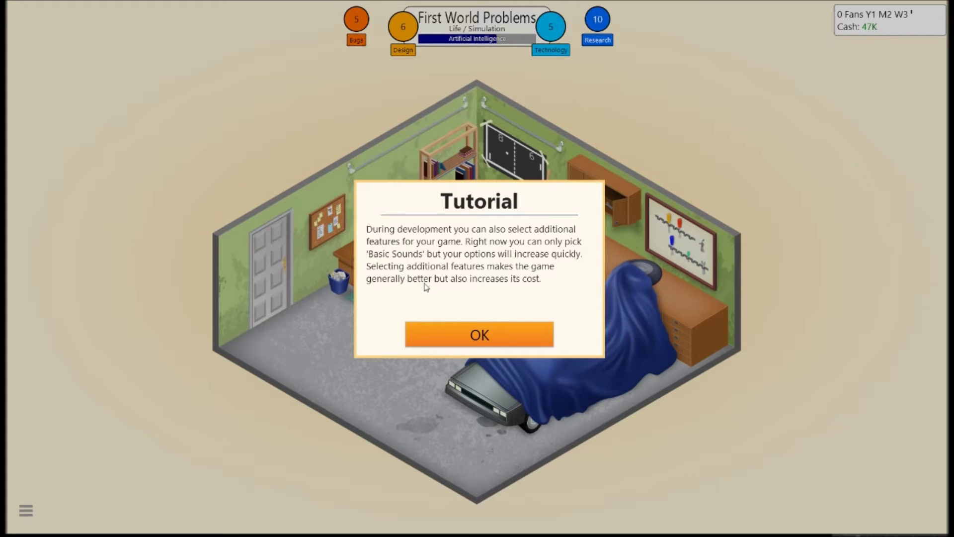
# Skip the tutorial, then max Graphic, zero Sound, trim World Design for stage three
pyautogui.click(477, 336)
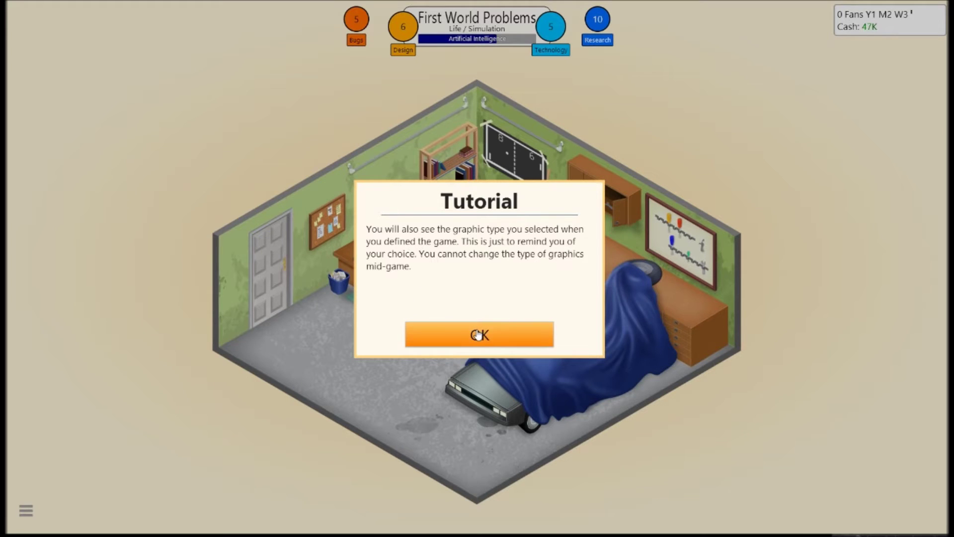
pyautogui.click(478, 335)
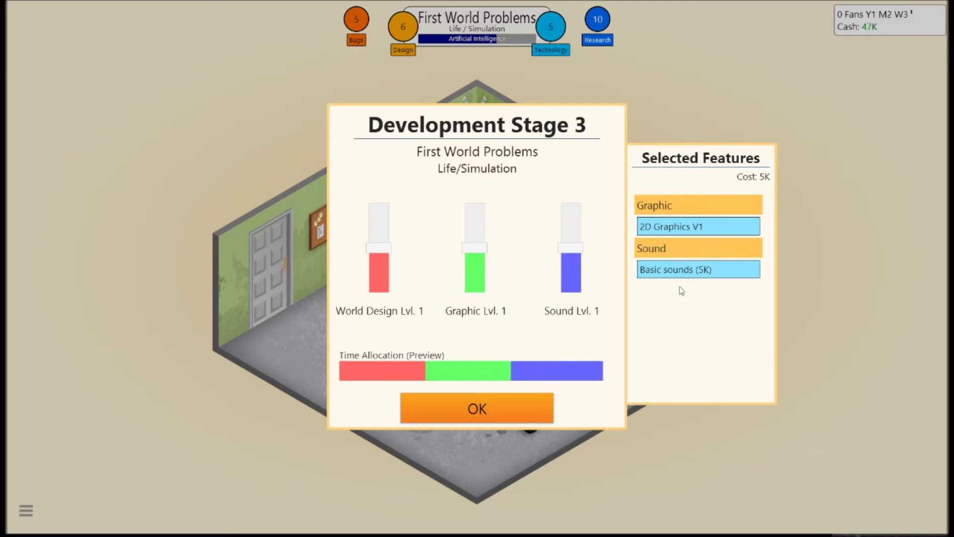
pyautogui.moveTo(579, 249); pyautogui.dragTo(580, 273)
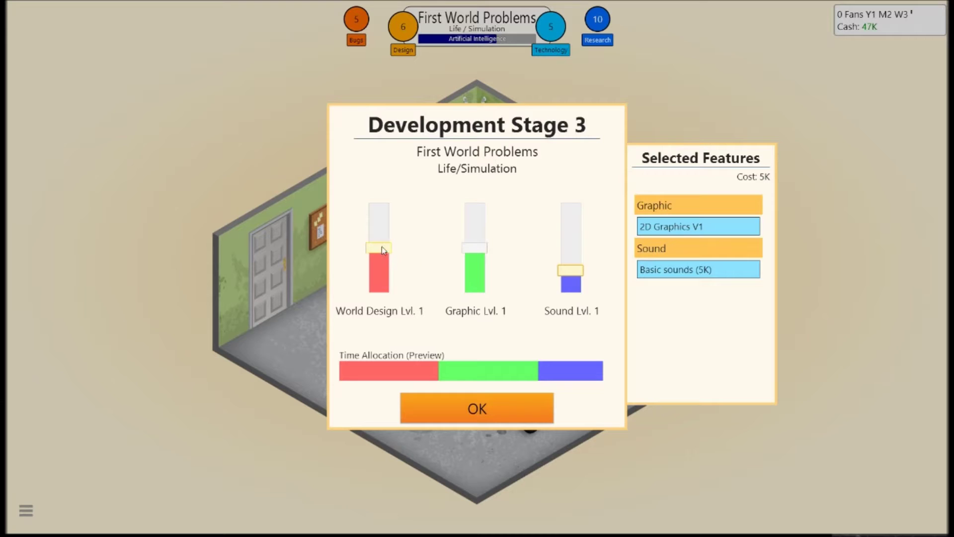
pyautogui.moveTo(470, 245); pyautogui.dragTo(474, 220)
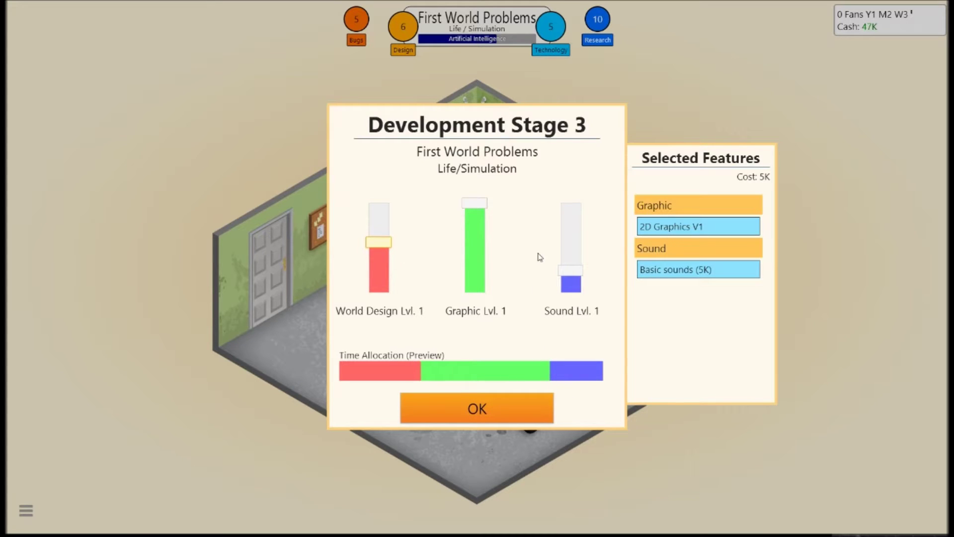
pyautogui.moveTo(570, 270); pyautogui.dragTo(570, 293)
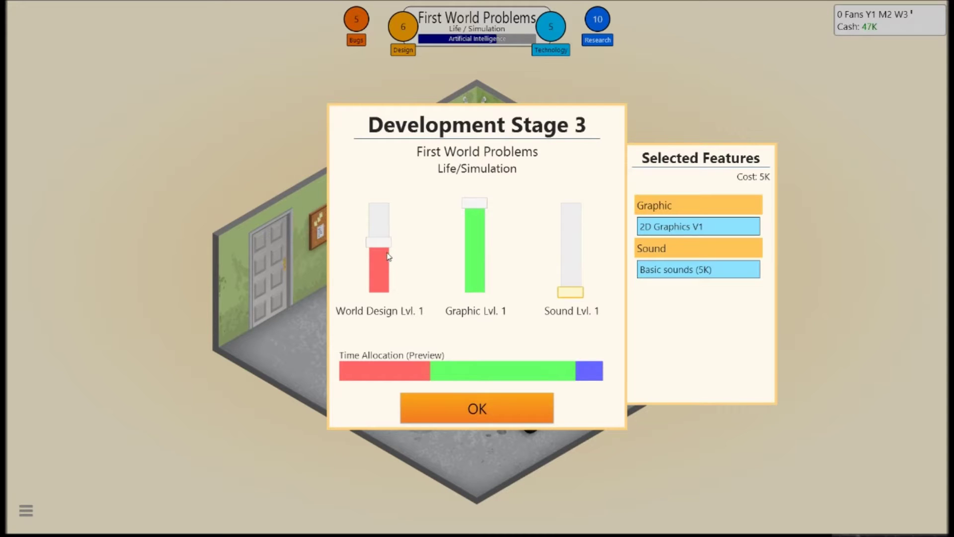
pyautogui.moveTo(388, 248); pyautogui.dragTo(385, 255)
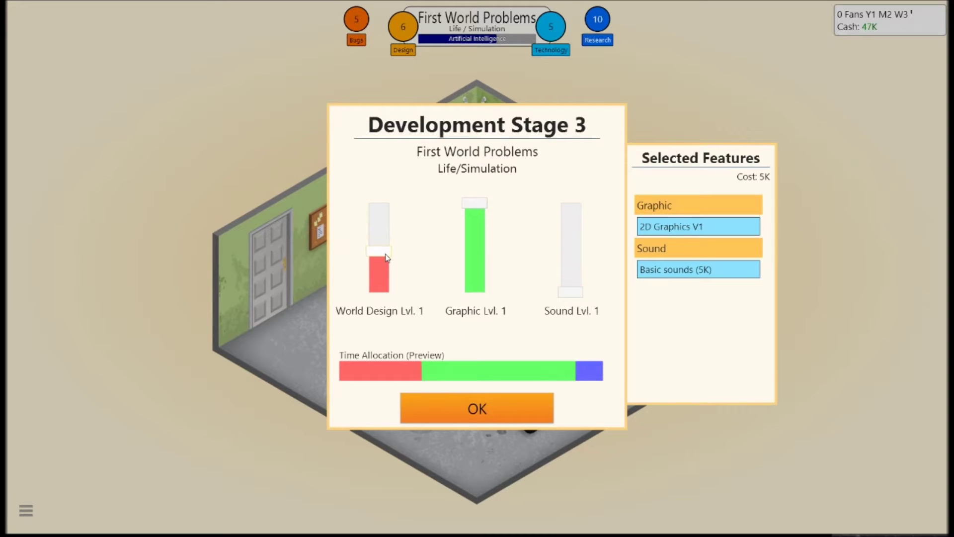
pyautogui.click(467, 407)
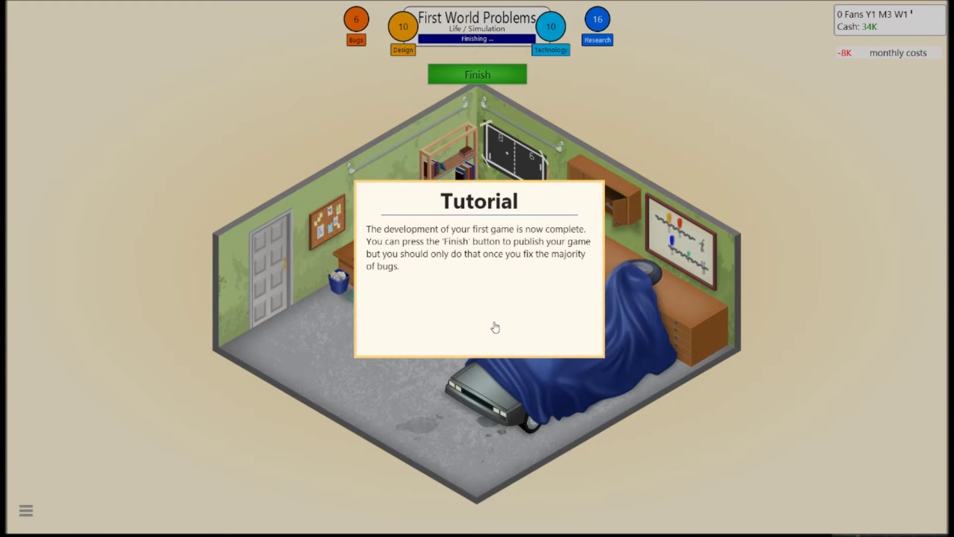
# Close the tutorials, finish First World Problems, and release it
pyautogui.click(495, 332)
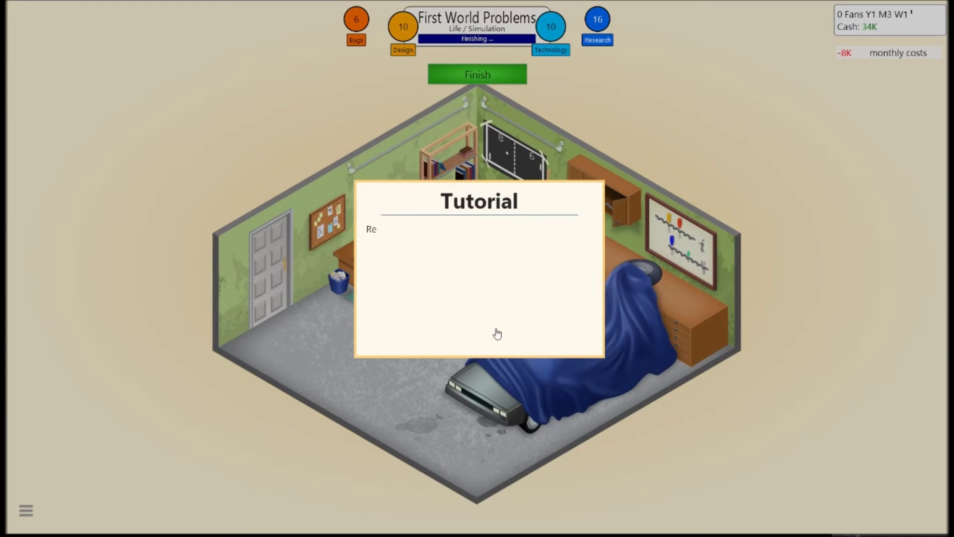
pyautogui.click(479, 334)
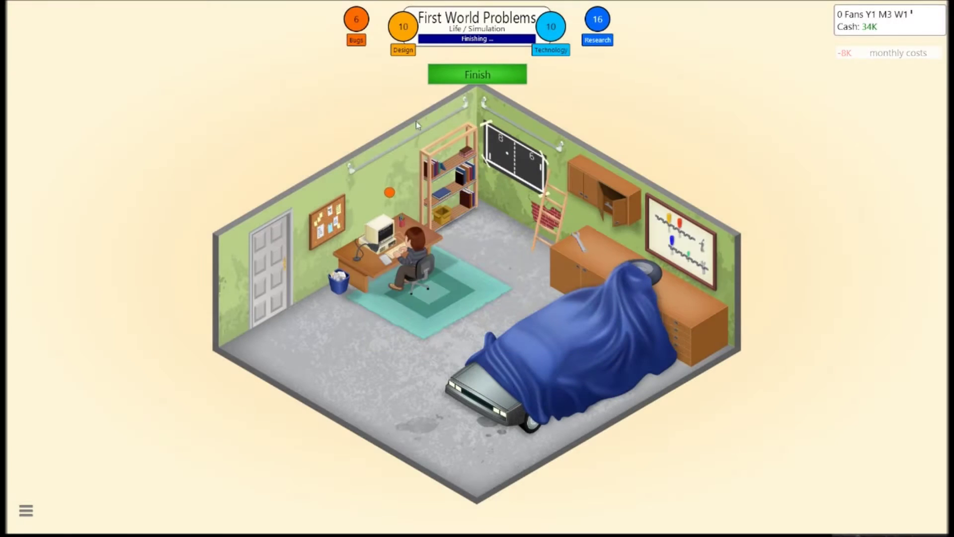
pyautogui.click(468, 81)
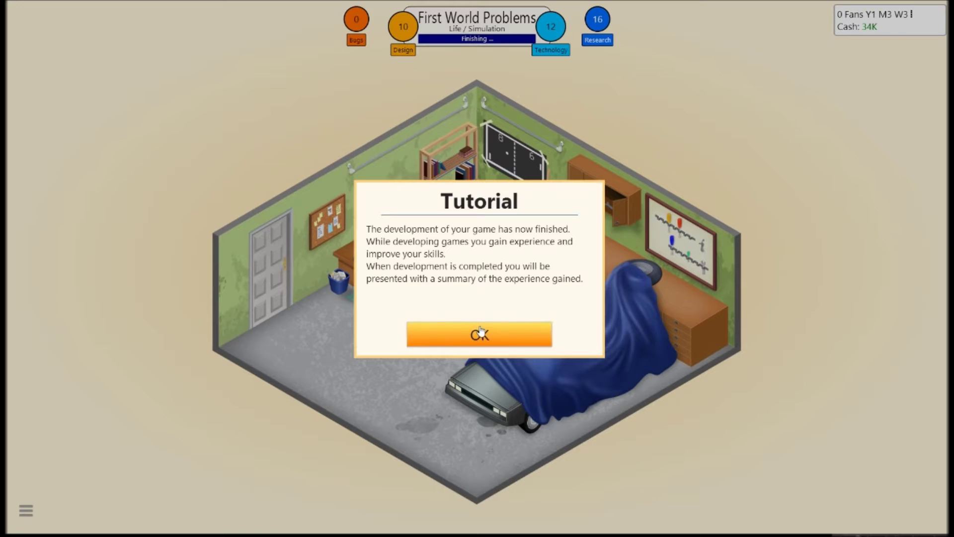
pyautogui.click(479, 333)
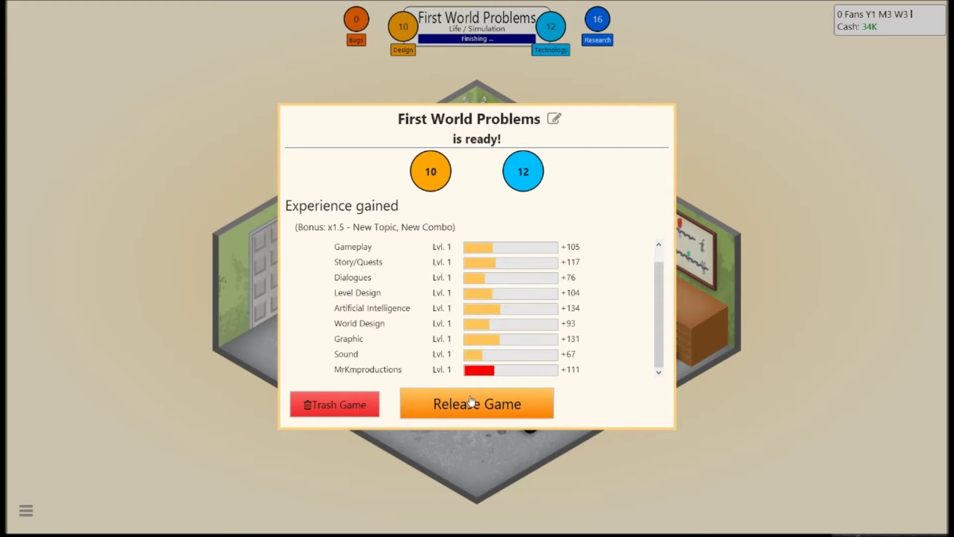
pyautogui.click(483, 407)
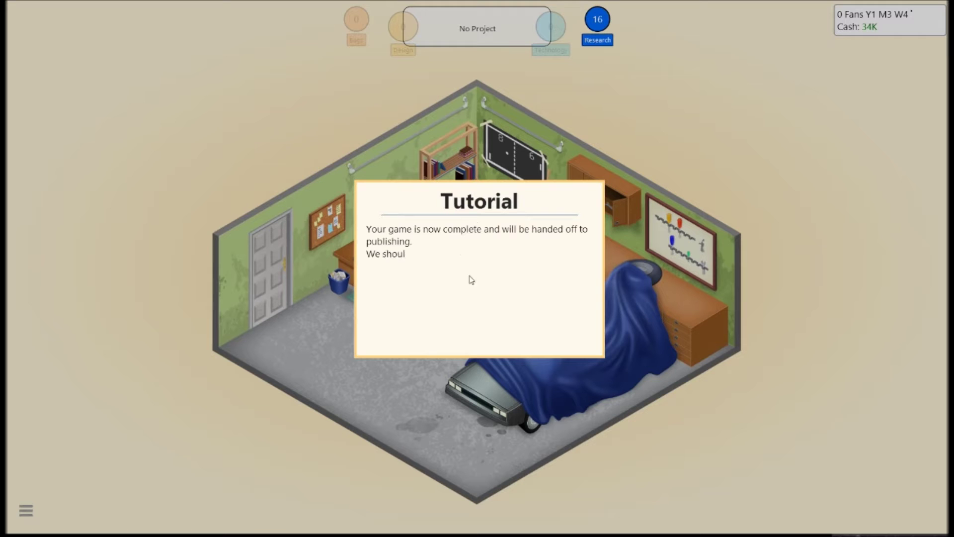
# Close the publishing tutorial, read the 5/6/6/6 reviews, and dismiss the follow-up tutorials
pyautogui.click(471, 329)
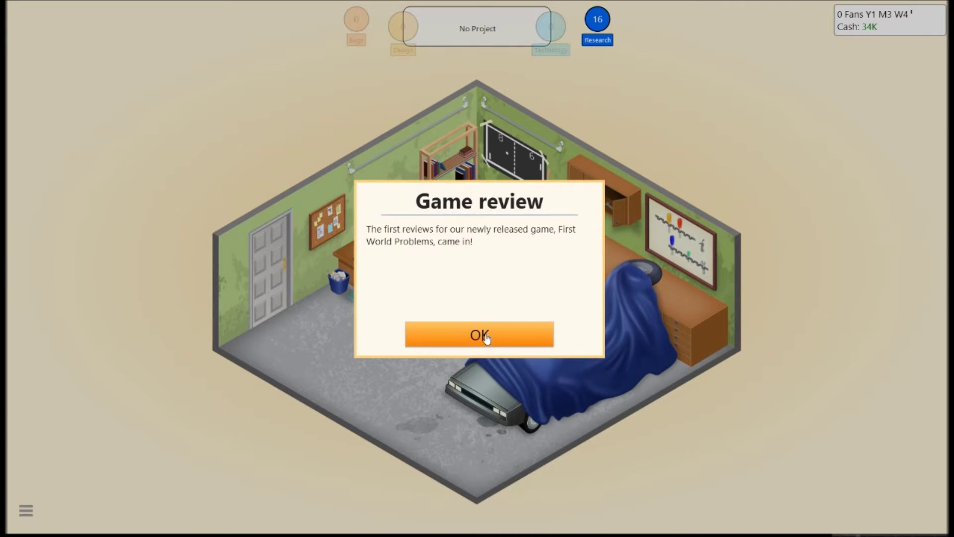
pyautogui.click(486, 338)
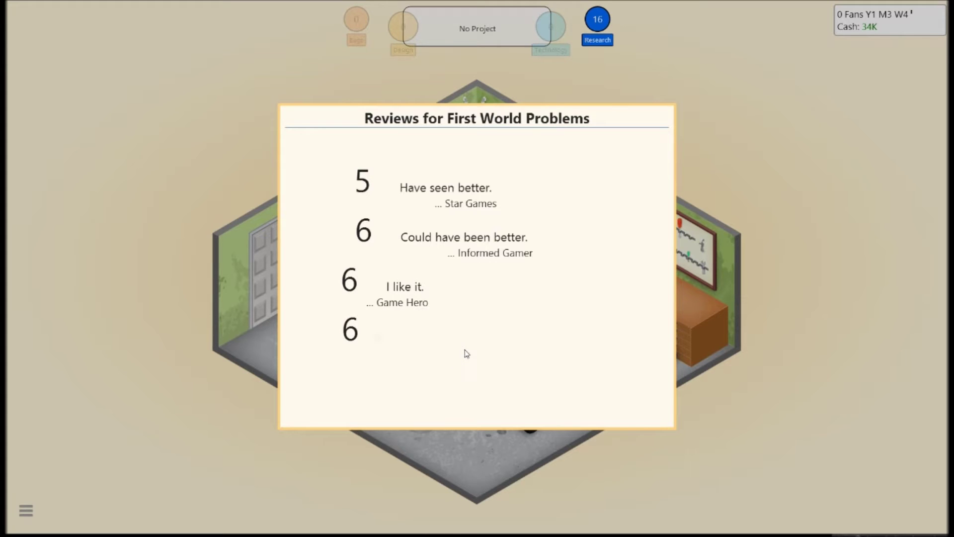
pyautogui.click(497, 399)
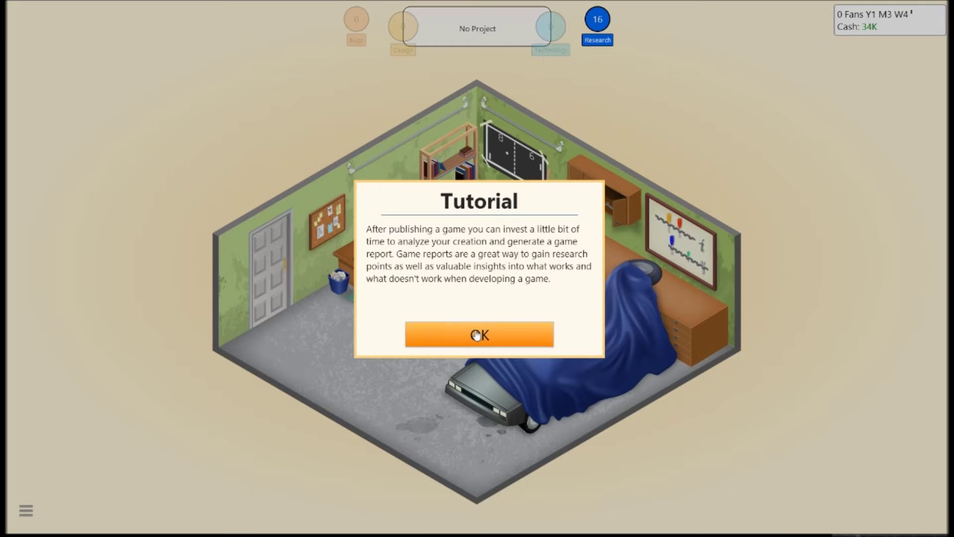
pyautogui.click(479, 335)
pyautogui.click(480, 334)
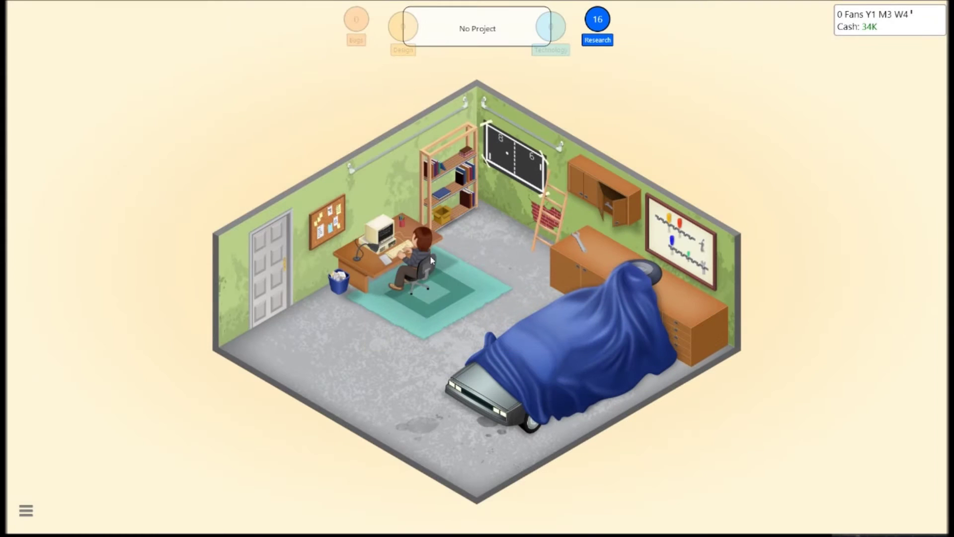
# Generate a game report for First World Problems
pyautogui.click(411, 268)
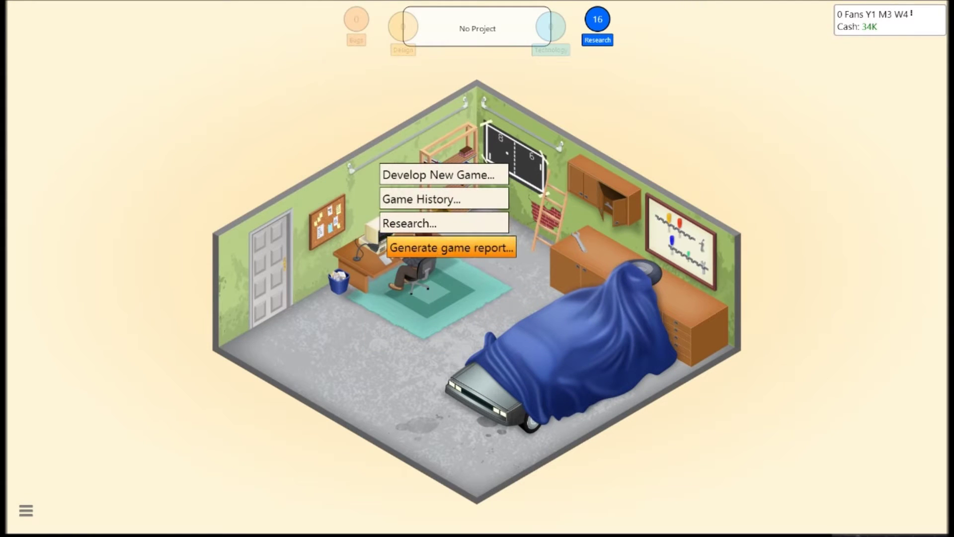
pyautogui.click(455, 248)
pyautogui.click(514, 379)
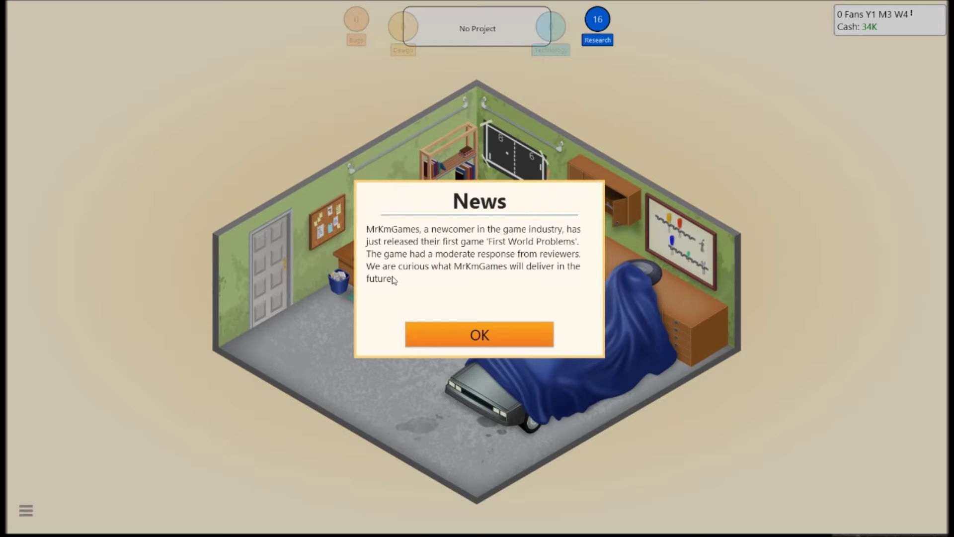
# Dismiss the newcomer news, first-week sales, tutorial, fans and game report notices
pyautogui.click(492, 335)
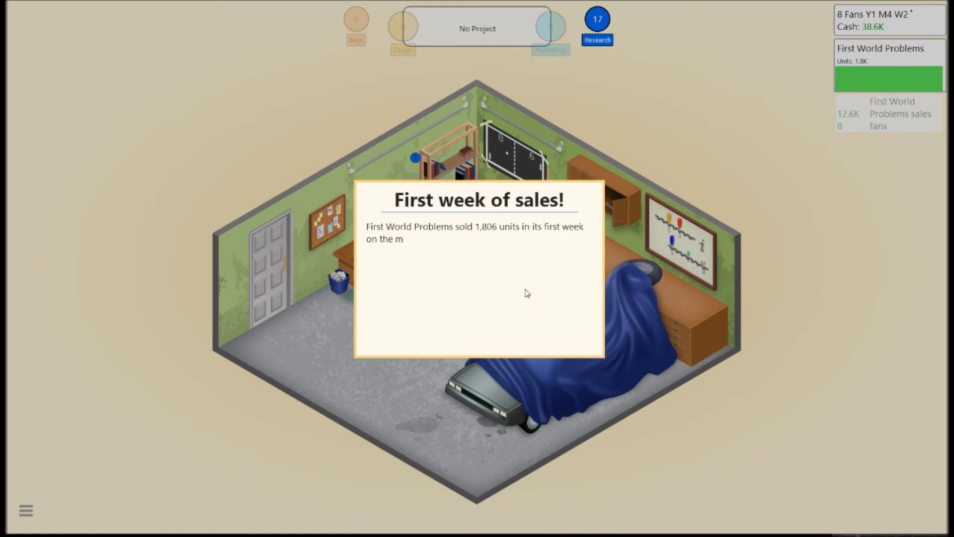
pyautogui.click(478, 335)
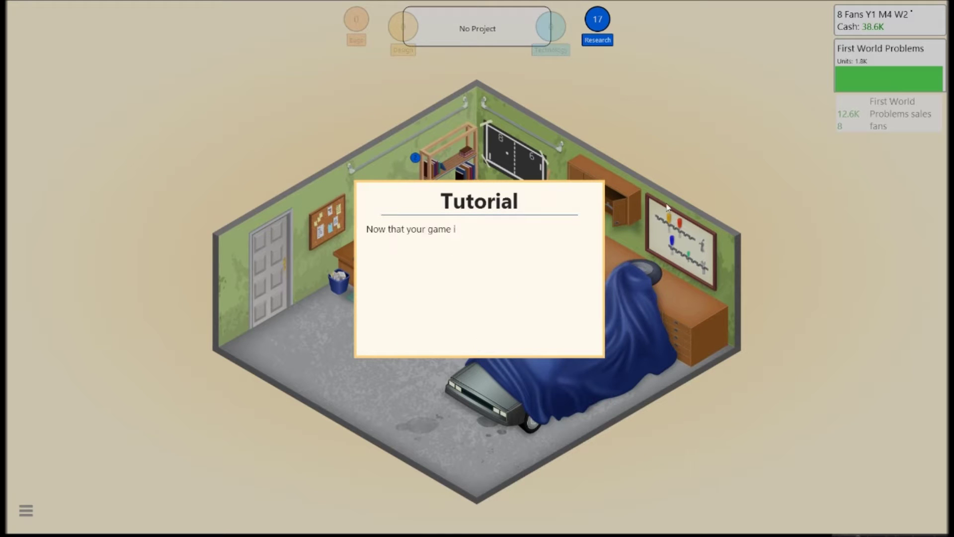
pyautogui.click(488, 328)
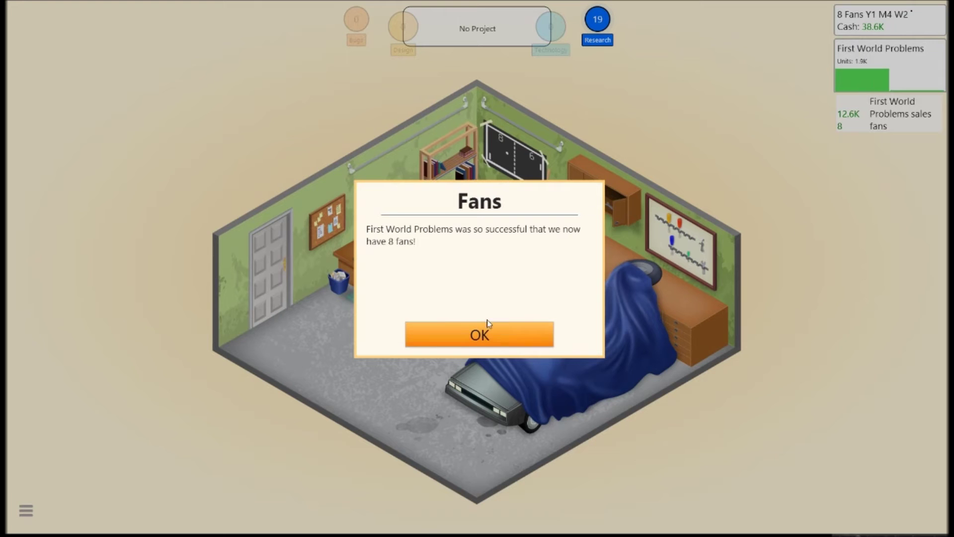
pyautogui.click(526, 337)
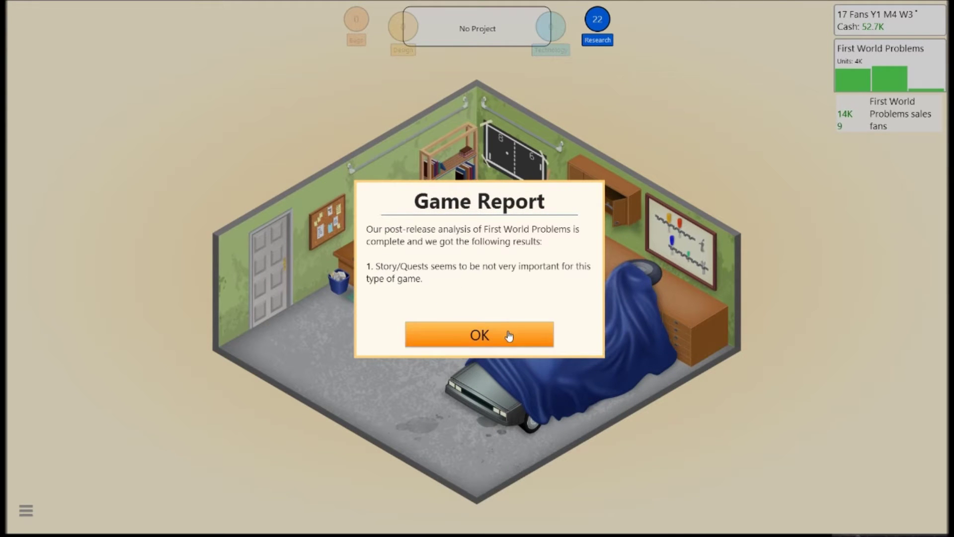
pyautogui.click(492, 334)
pyautogui.click(420, 263)
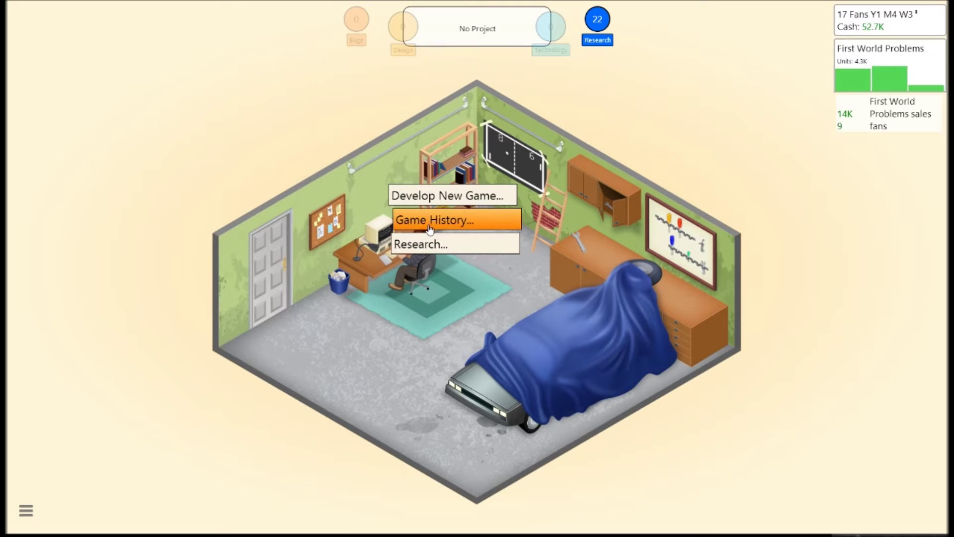
pyautogui.click(406, 243)
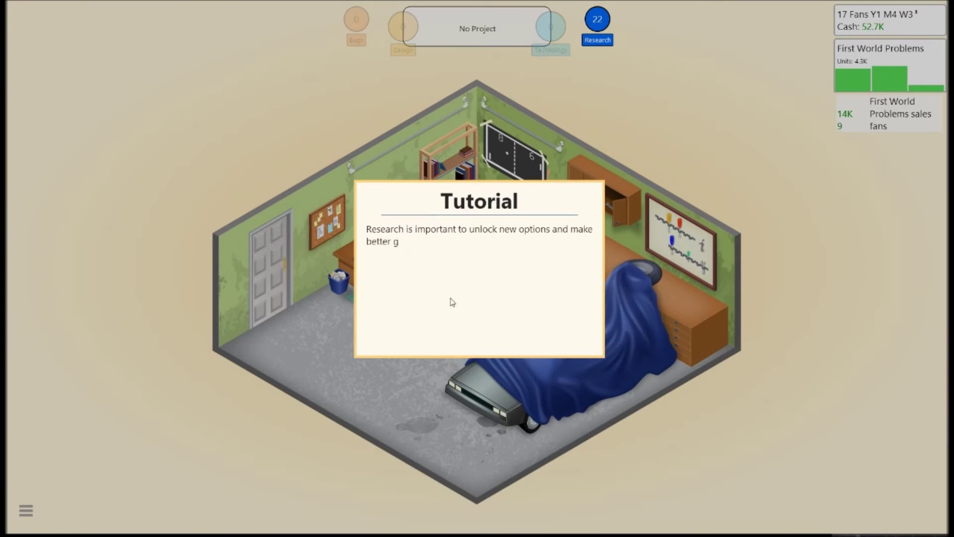
pyautogui.click(480, 335)
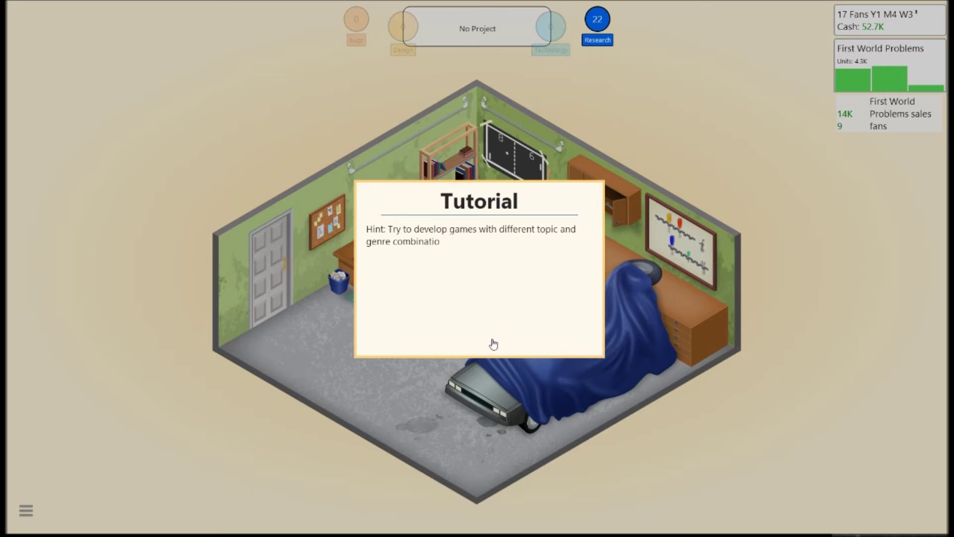
pyautogui.click(491, 344)
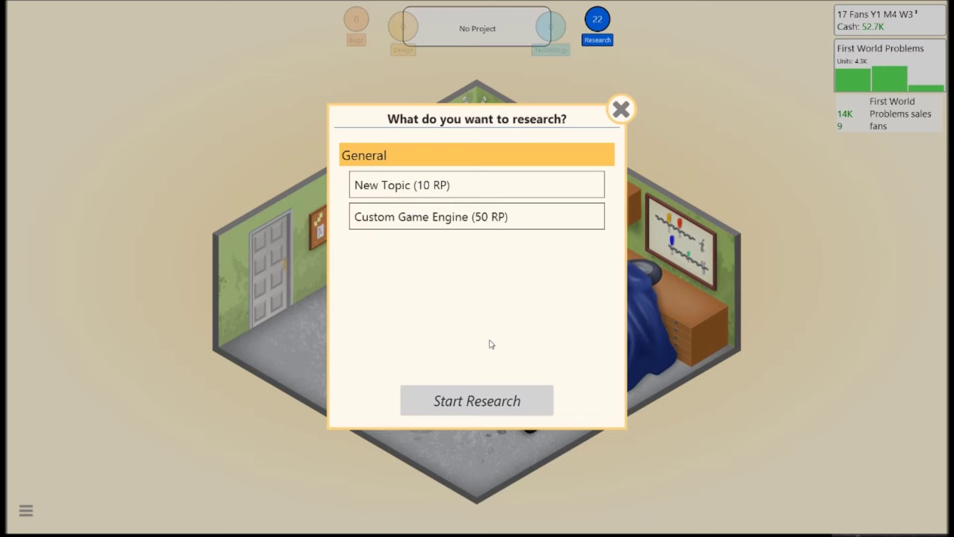
pyautogui.click(491, 193)
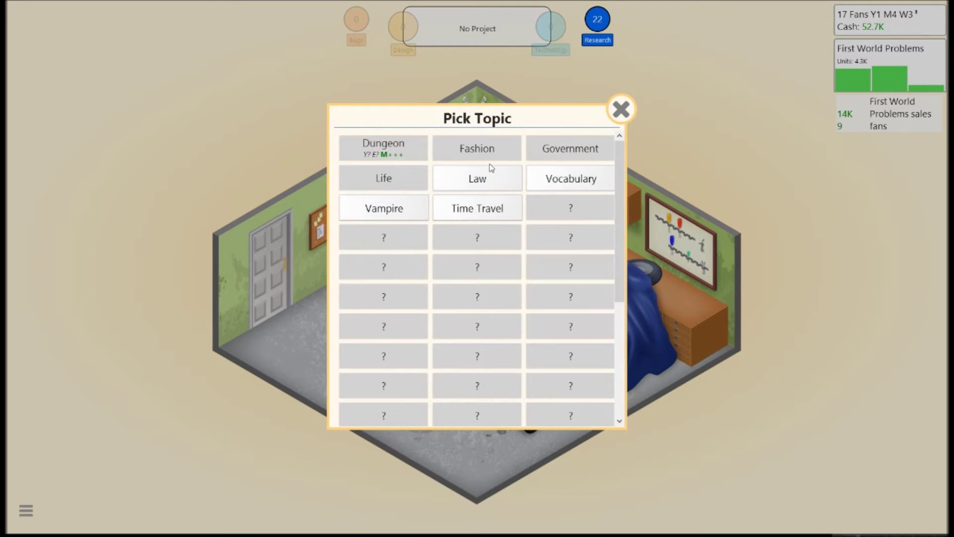
pyautogui.click(623, 110)
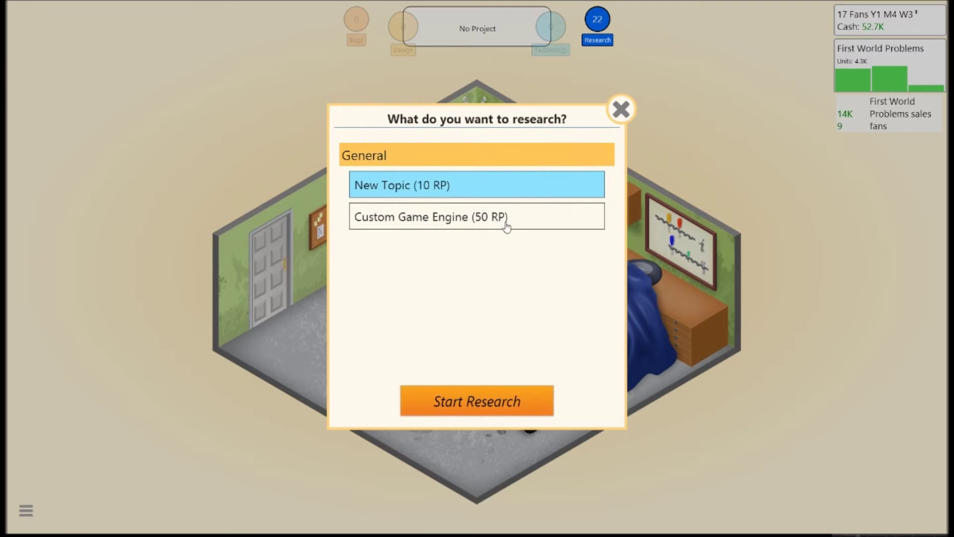
pyautogui.click(623, 110)
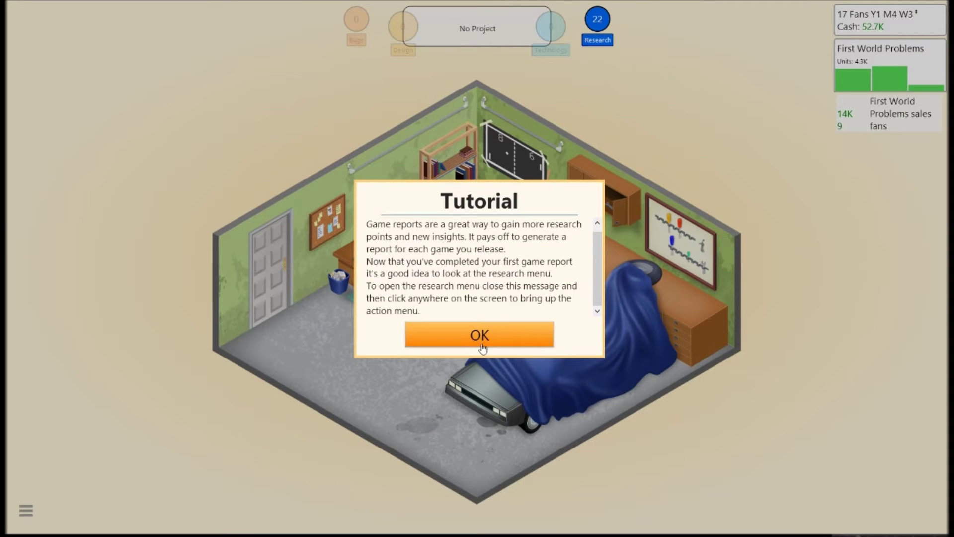
pyautogui.click(480, 335)
pyautogui.click(455, 253)
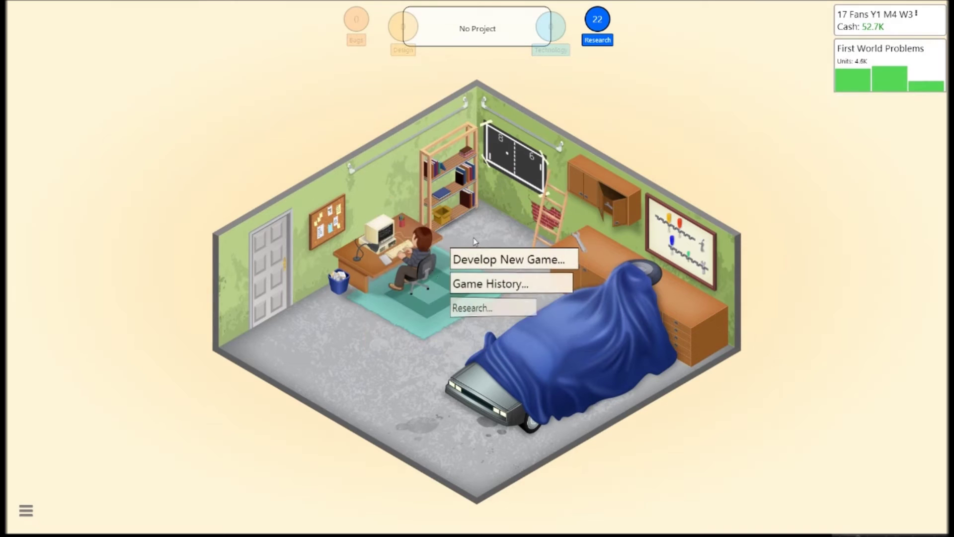
pyautogui.click(493, 261)
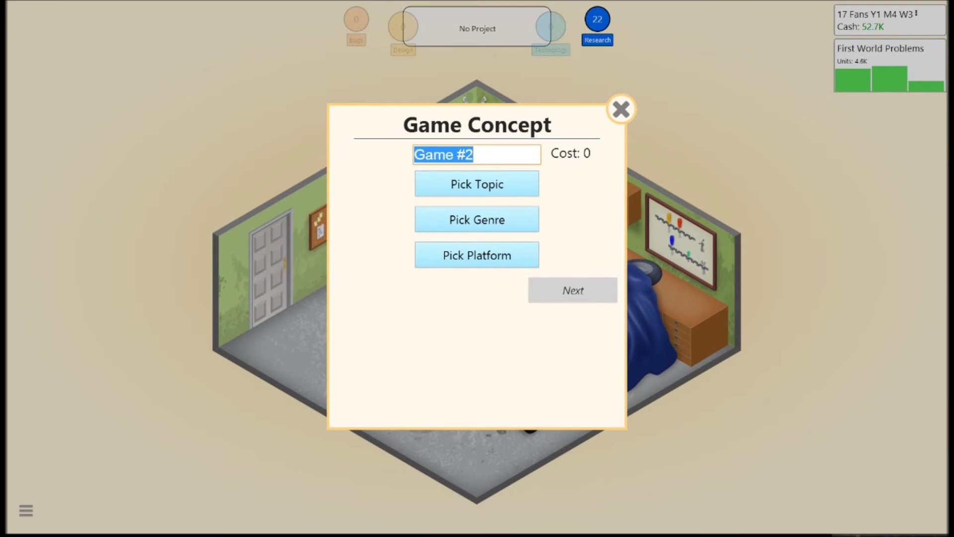
# Choose the Dungeon topic and name the game Dungeon Battles
pyautogui.click(447, 188)
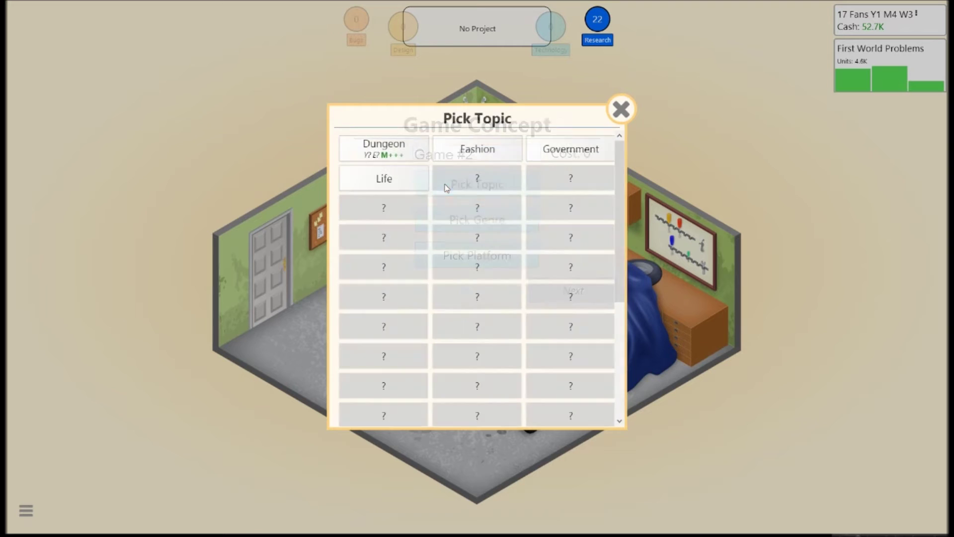
pyautogui.click(393, 152)
pyautogui.click(477, 154)
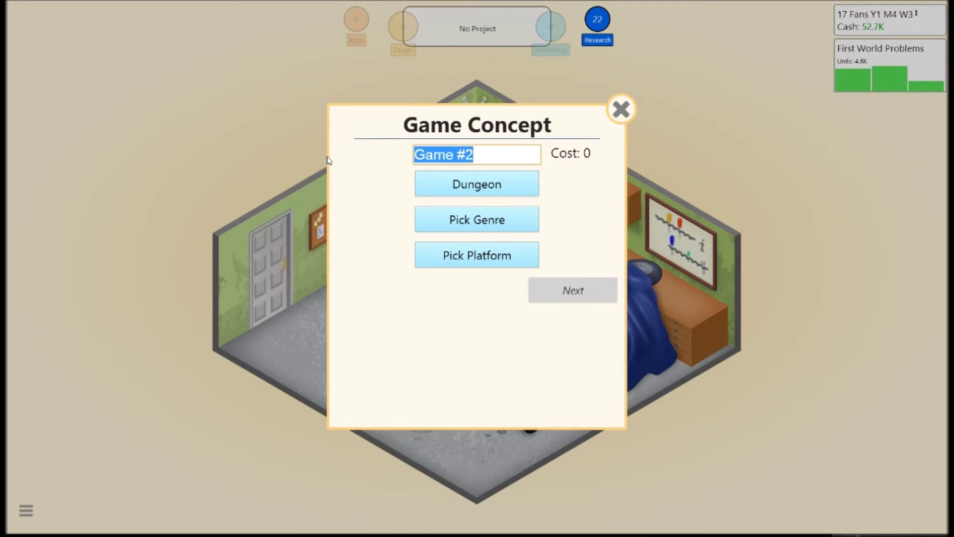
pyautogui.write('Dungeon Battles')
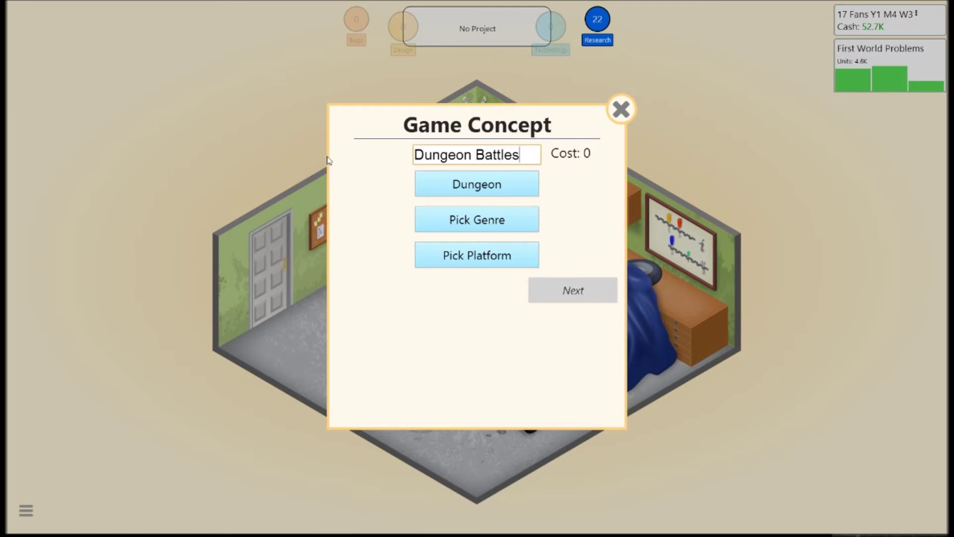
# Pick the Strategy genre and PC platform, then start development
pyautogui.click(425, 224)
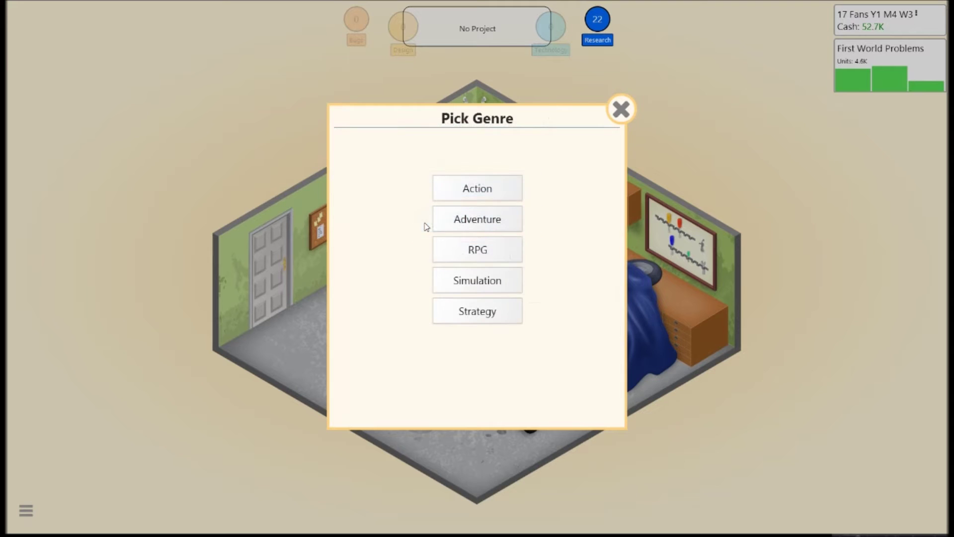
pyautogui.click(497, 313)
pyautogui.click(484, 262)
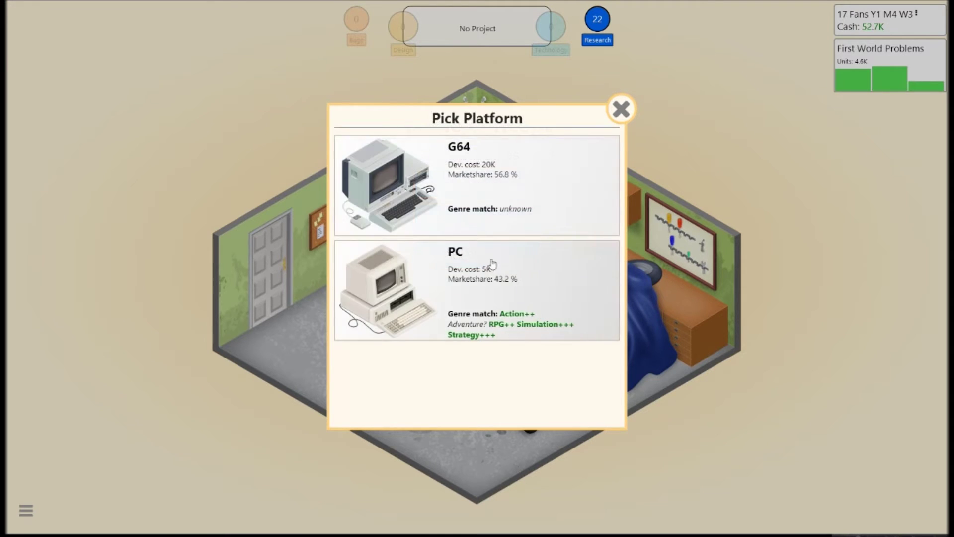
pyautogui.click(507, 321)
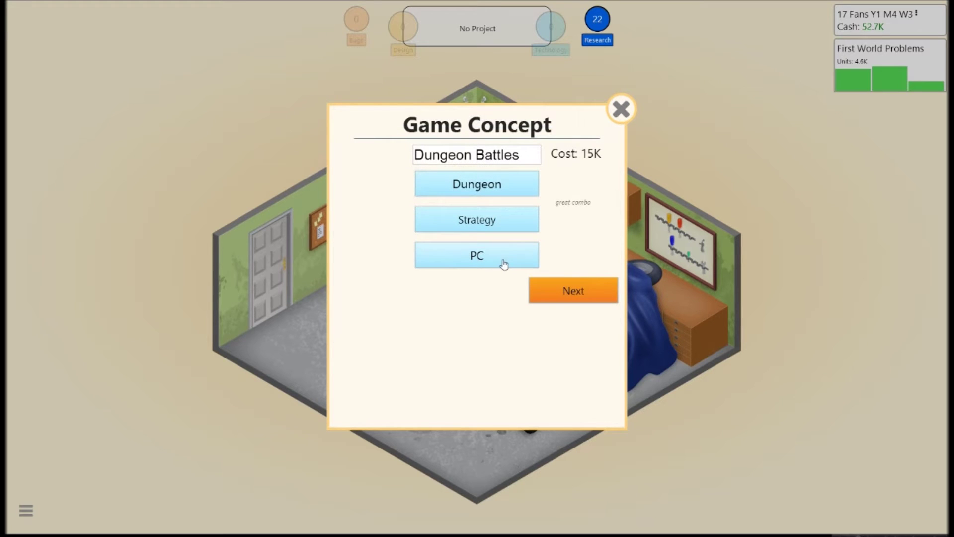
pyautogui.click(563, 295)
pyautogui.click(439, 399)
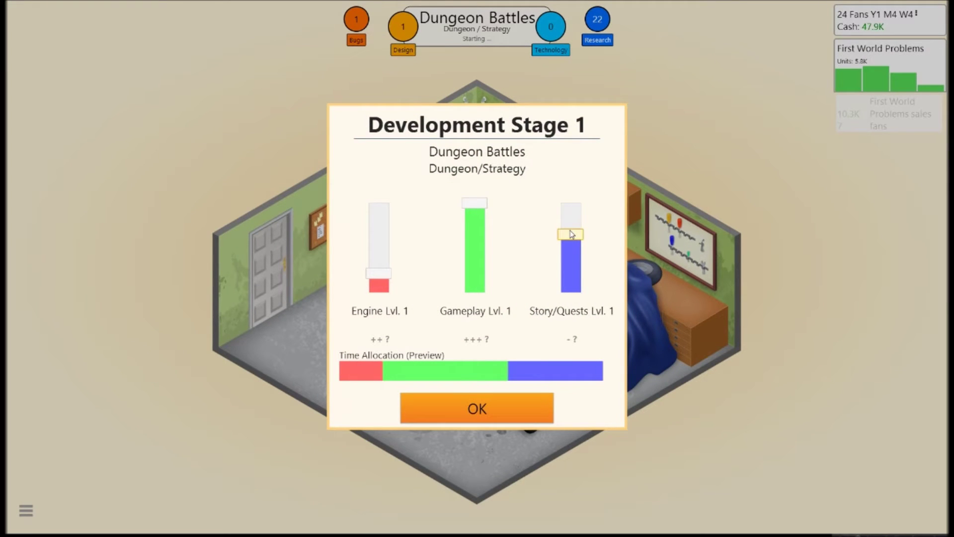
# Keep Gameplay full, set Engine and Story/Quests to about half, and begin Dungeon Battles' development
pyautogui.moveTo(571, 230); pyautogui.dragTo(571, 291)
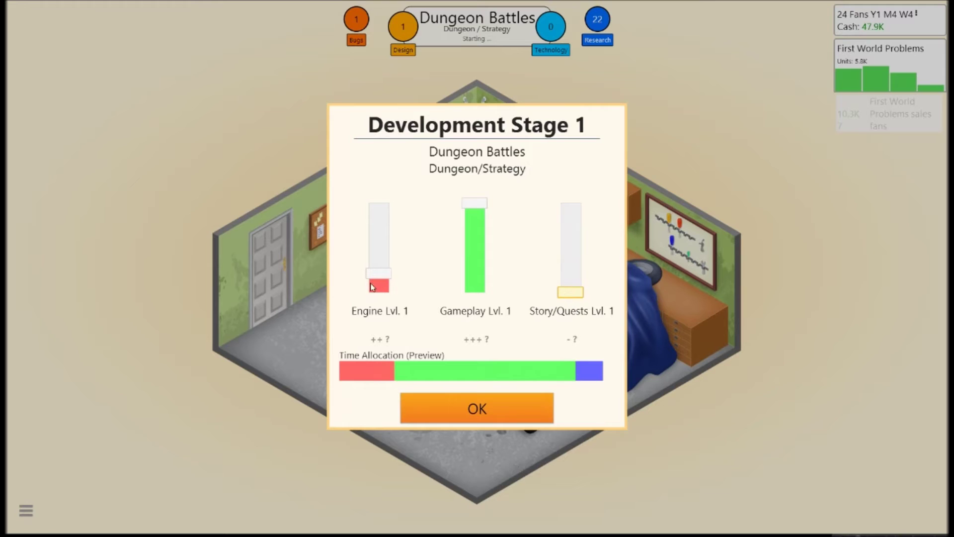
pyautogui.moveTo(371, 287); pyautogui.dragTo(387, 254)
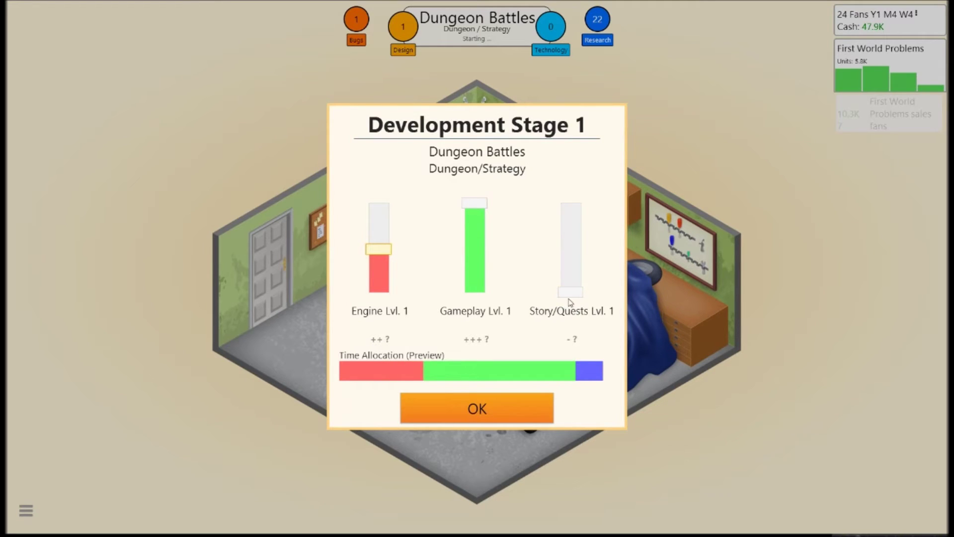
pyautogui.moveTo(569, 289); pyautogui.dragTo(573, 260)
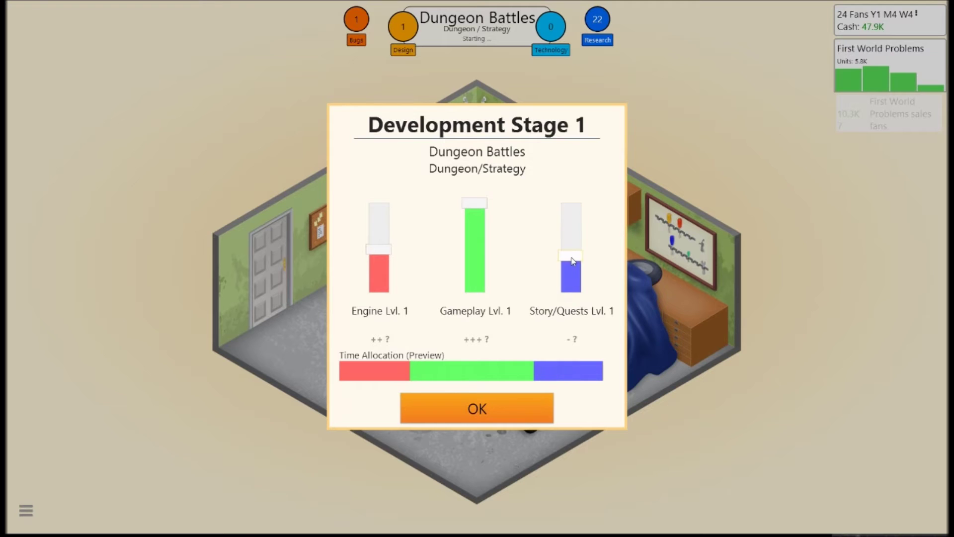
pyautogui.click(506, 412)
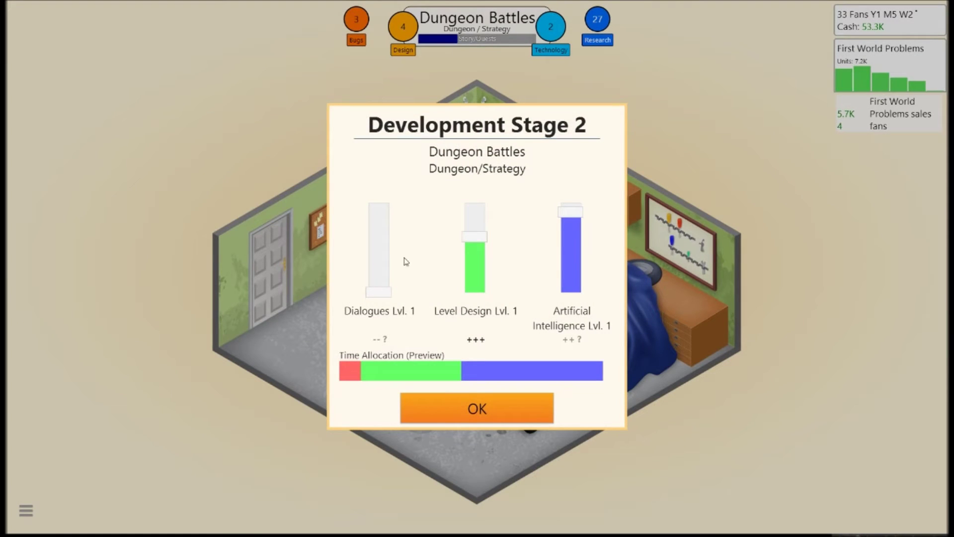
# Lower Artificial Intelligence, max Level Design and confirm Dungeon Battles' stage 2 focus
pyautogui.moveTo(575, 217)
pyautogui.mouseDown()
pyautogui.moveTo(576, 249)
pyautogui.moveTo(549, 264)
pyautogui.mouseUp()
pyautogui.moveTo(483, 239); pyautogui.dragTo(498, 183)
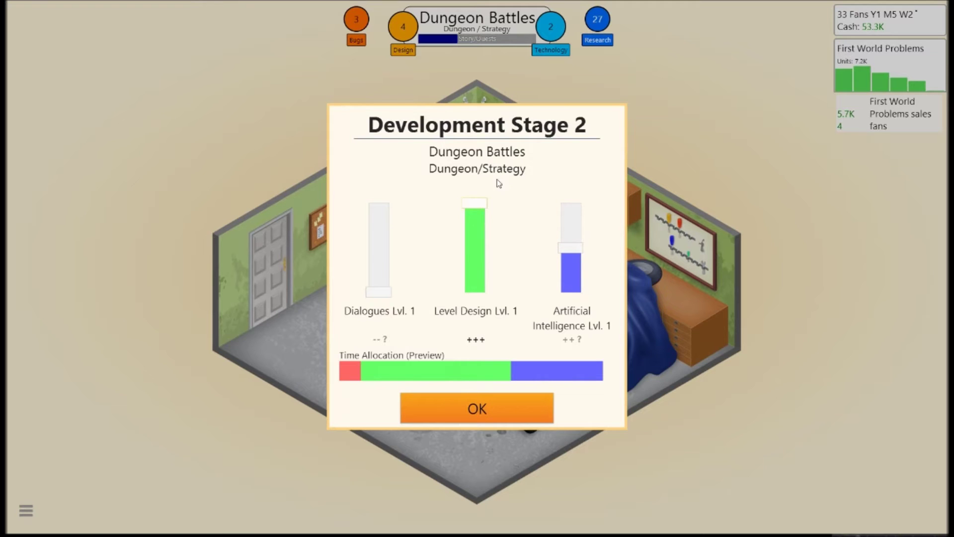
pyautogui.click(445, 407)
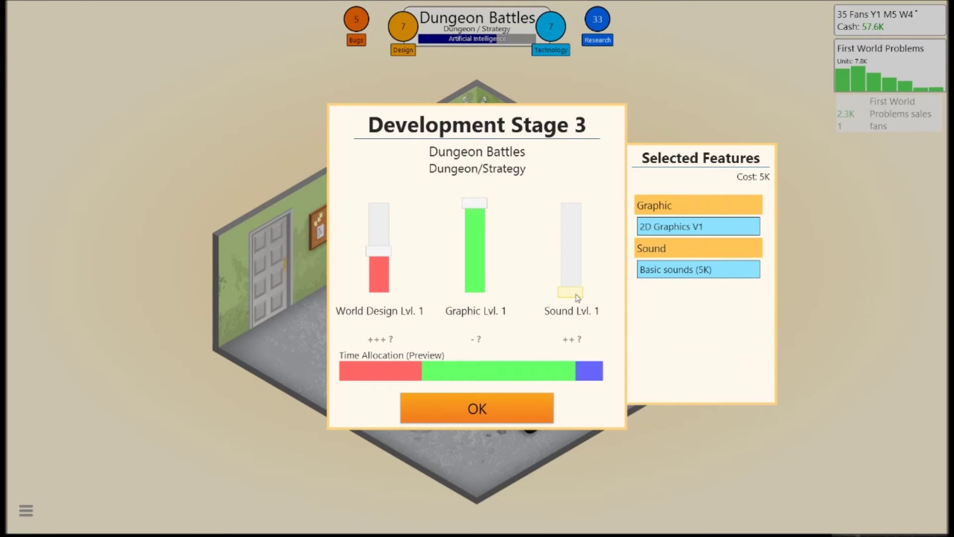
# Raise Sound to mid, max World Design, drop Graphic to minimum, and confirm stage 3
pyautogui.moveTo(575, 297); pyautogui.dragTo(575, 253)
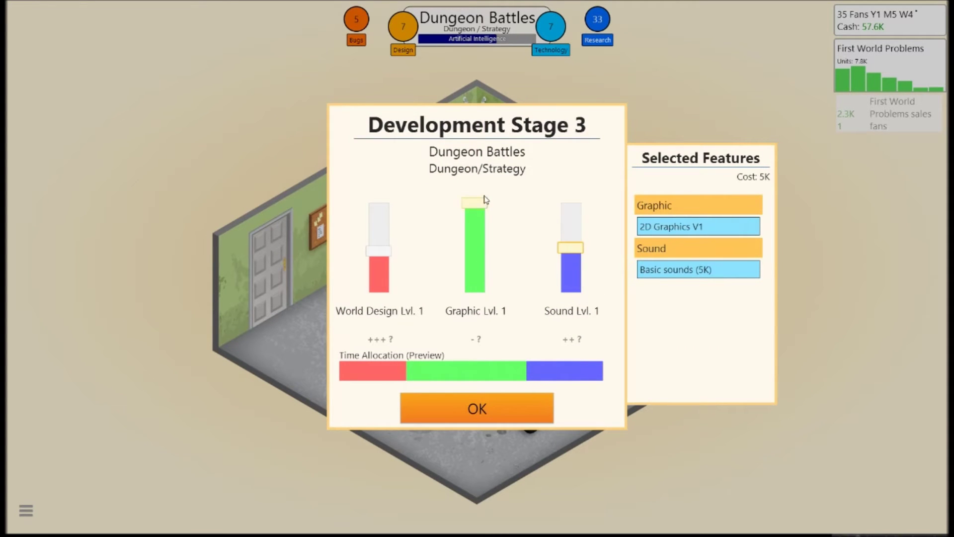
pyautogui.moveTo(475, 203); pyautogui.dragTo(475, 295)
pyautogui.moveTo(379, 251); pyautogui.dragTo(379, 200)
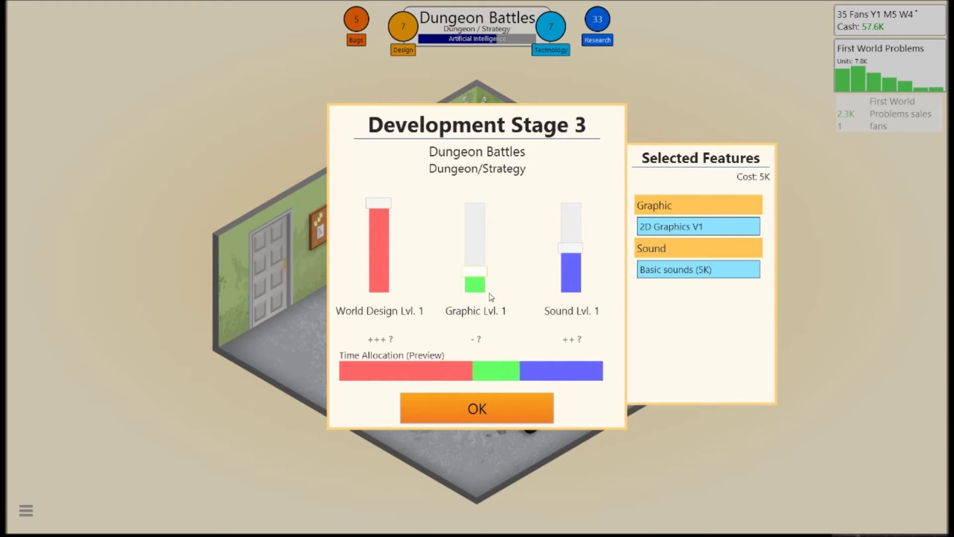
pyautogui.click(474, 293)
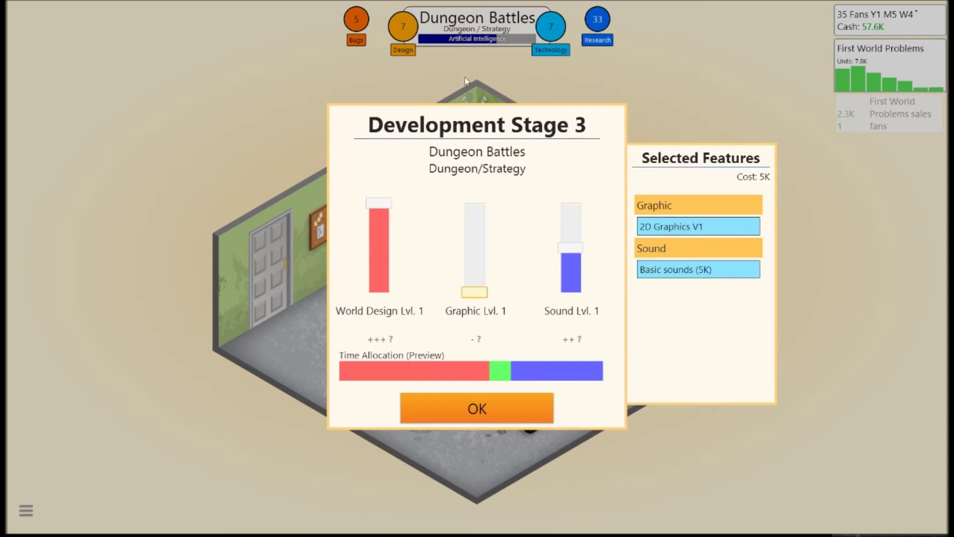
pyautogui.click(537, 407)
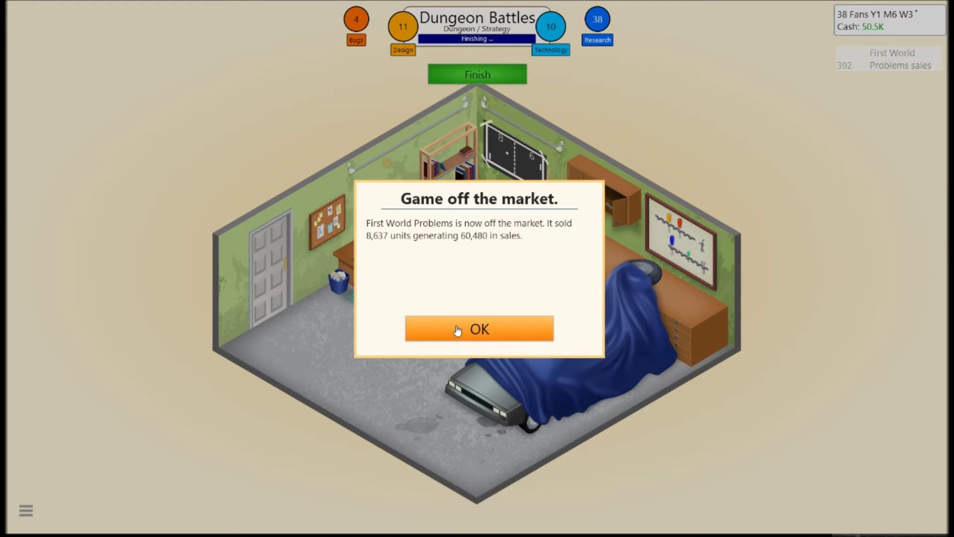
# Dismiss the First World Problems off-the-market notice and finish Dungeon Battles
pyautogui.click(459, 331)
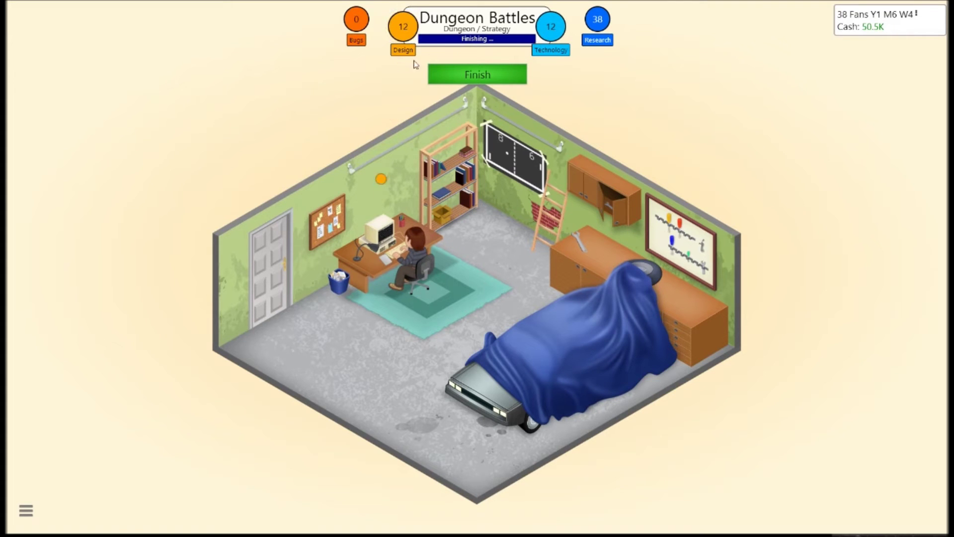
pyautogui.click(470, 85)
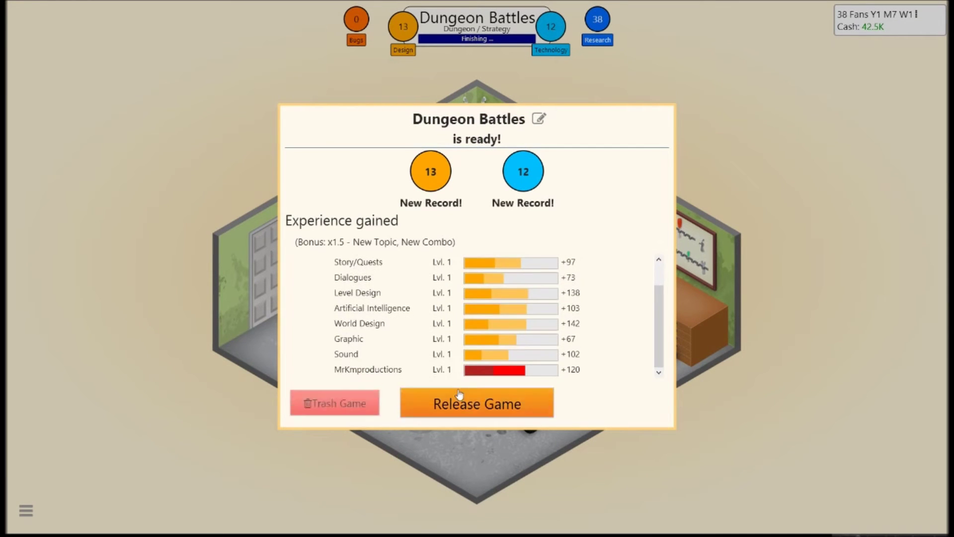
# Release Dungeon Battles and view its 8, 8, 9, 8 reviews
pyautogui.click(477, 400)
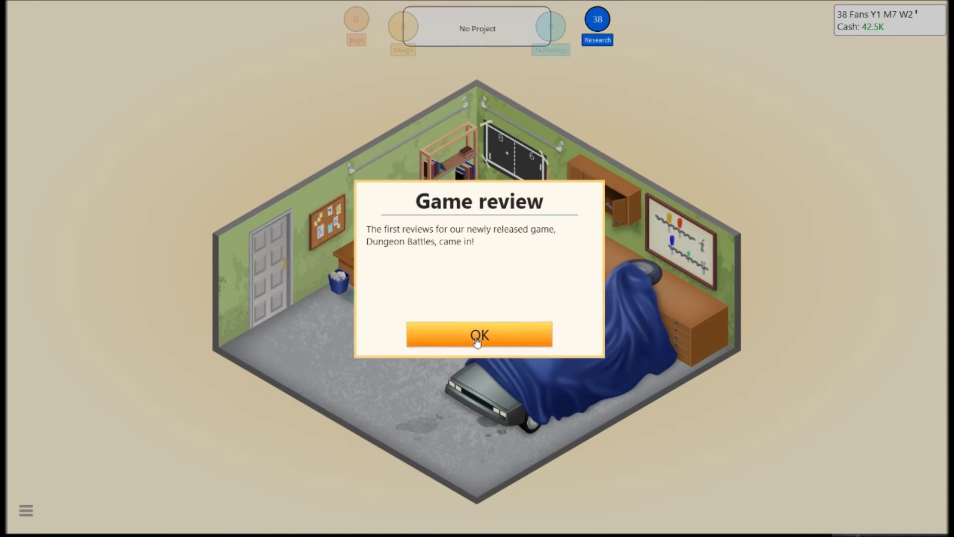
pyautogui.click(477, 336)
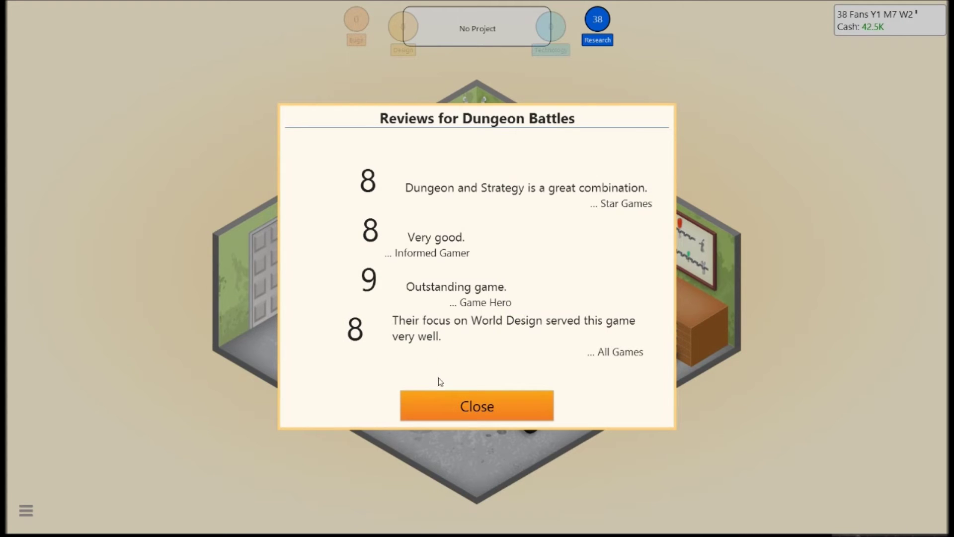
# Close the reviews and generate a post-release game report for Dungeon Battles
pyautogui.click(447, 416)
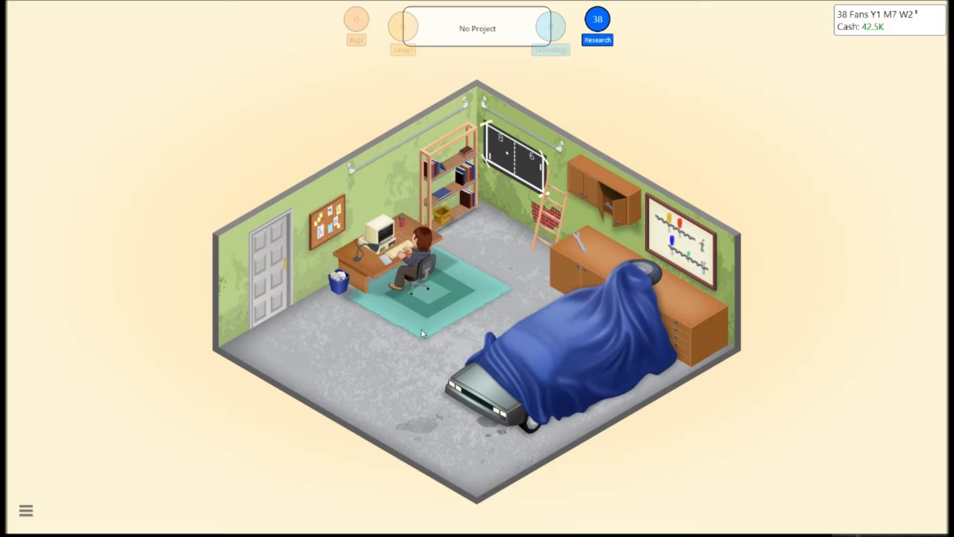
pyautogui.click(410, 258)
pyautogui.click(441, 241)
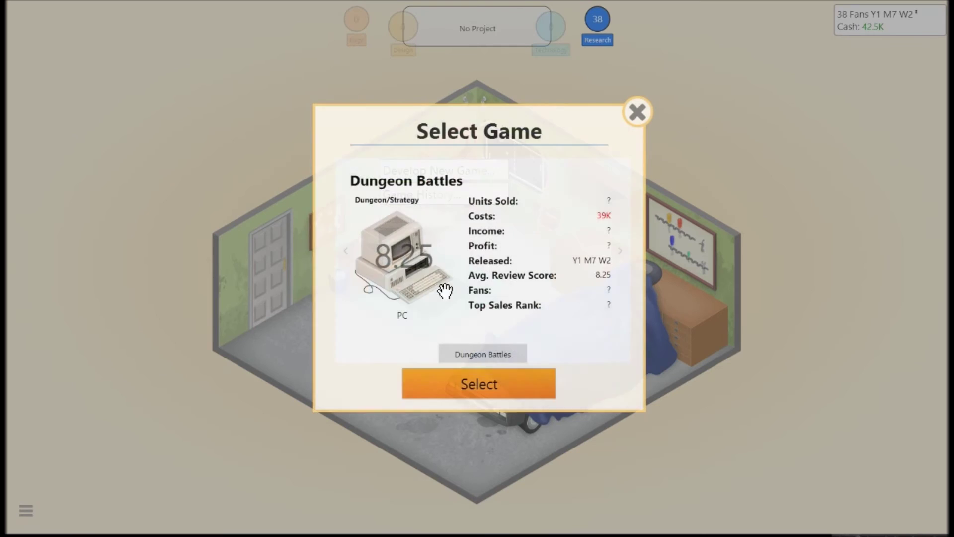
pyautogui.click(471, 384)
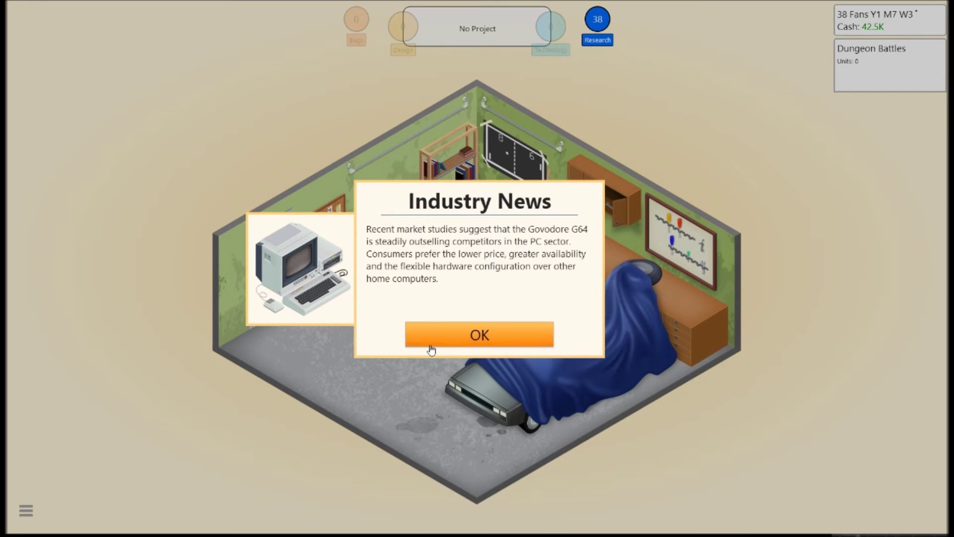
# Dismiss the Industry News, Game Report and 10K-unit Sales Record notices
pyautogui.click(475, 336)
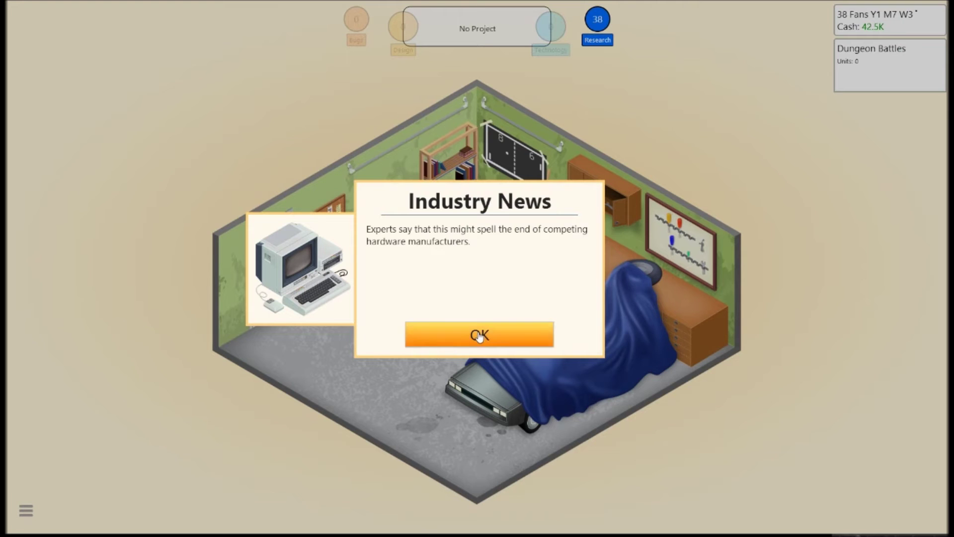
pyautogui.click(481, 334)
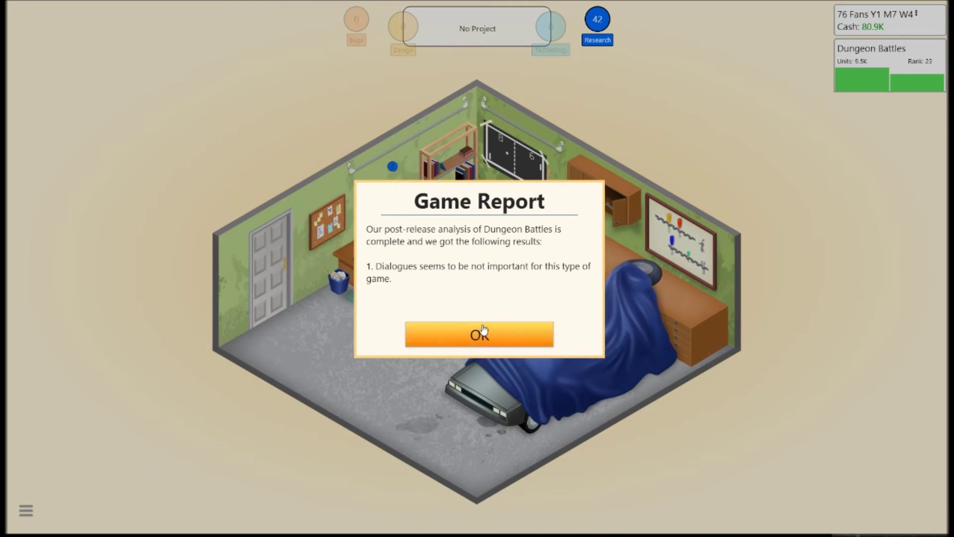
pyautogui.click(485, 333)
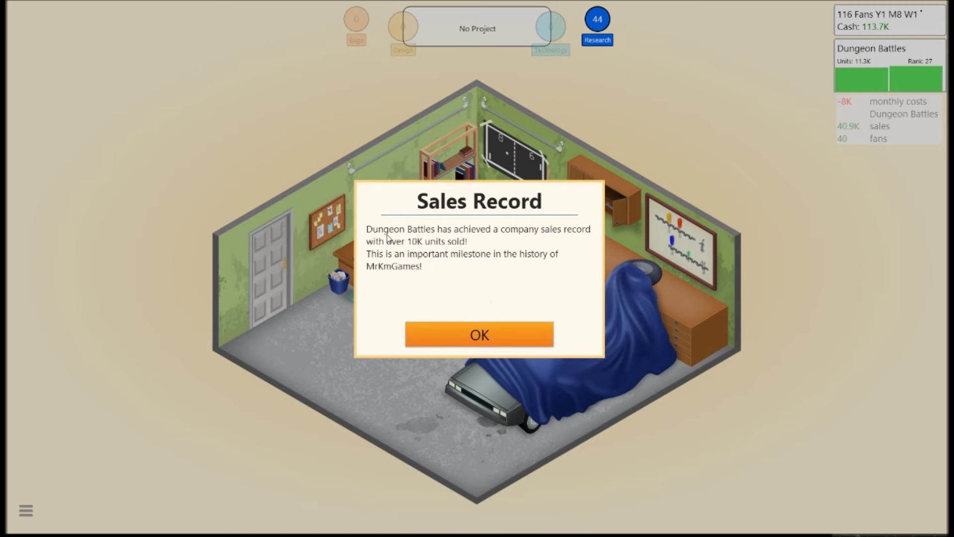
pyautogui.click(436, 333)
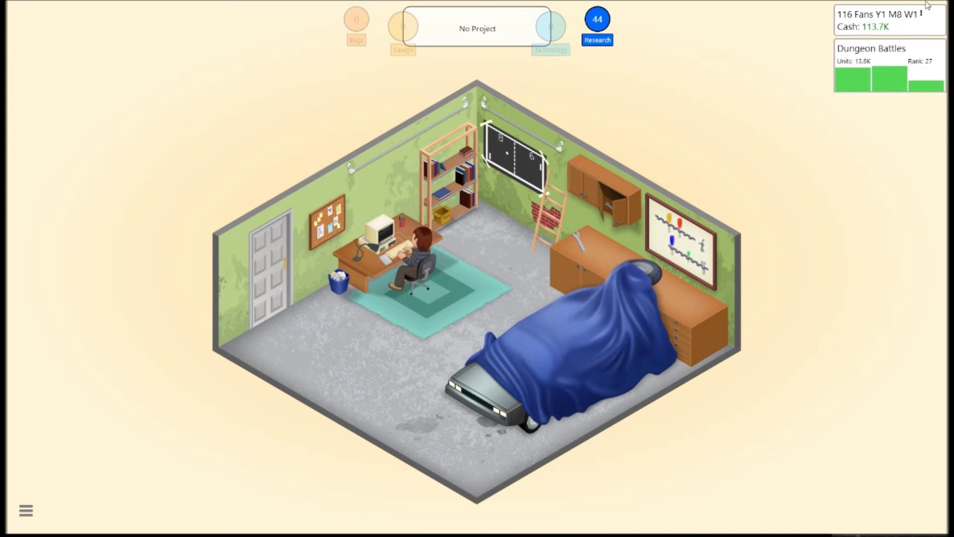
# Start a new game concept, browse the topic list, then abandon the concept
pyautogui.click(457, 308)
pyautogui.click(481, 245)
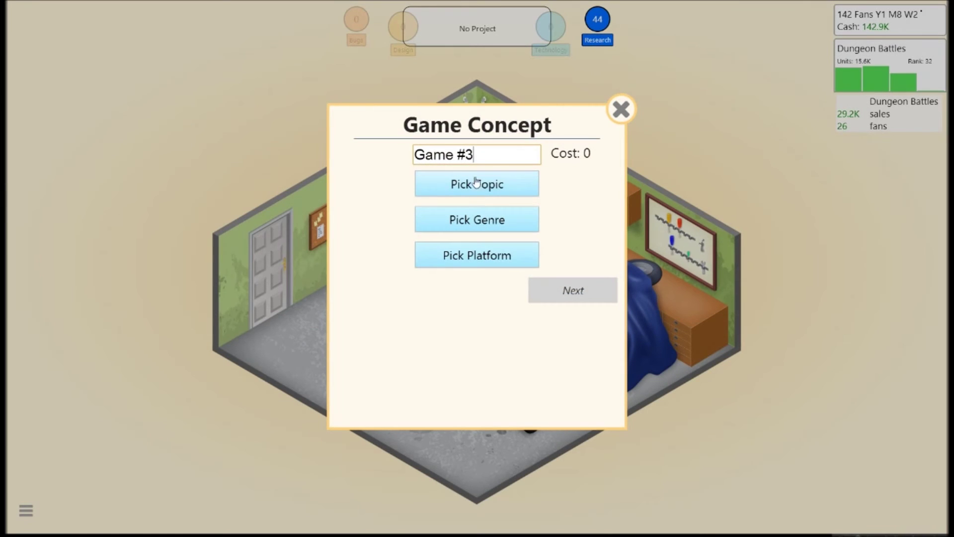
pyautogui.click(480, 185)
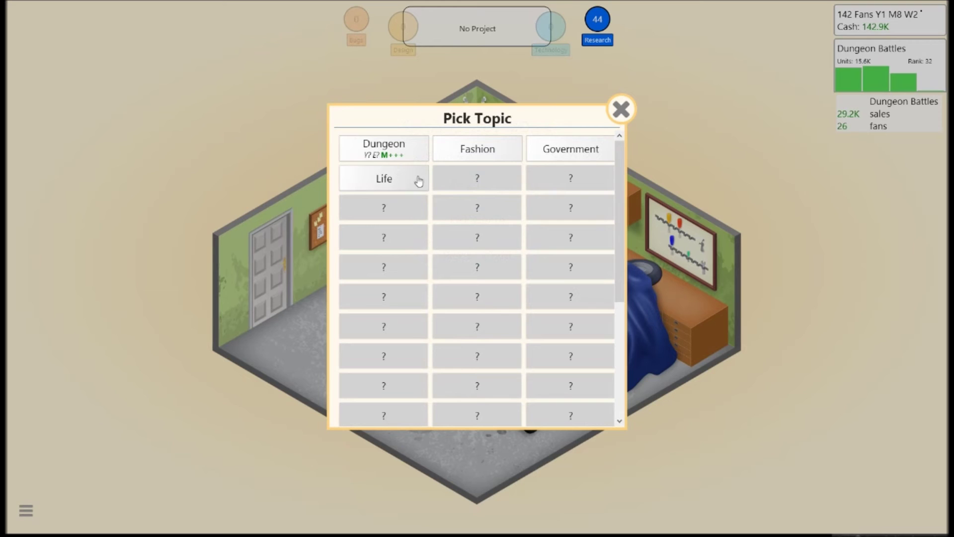
pyautogui.click(621, 110)
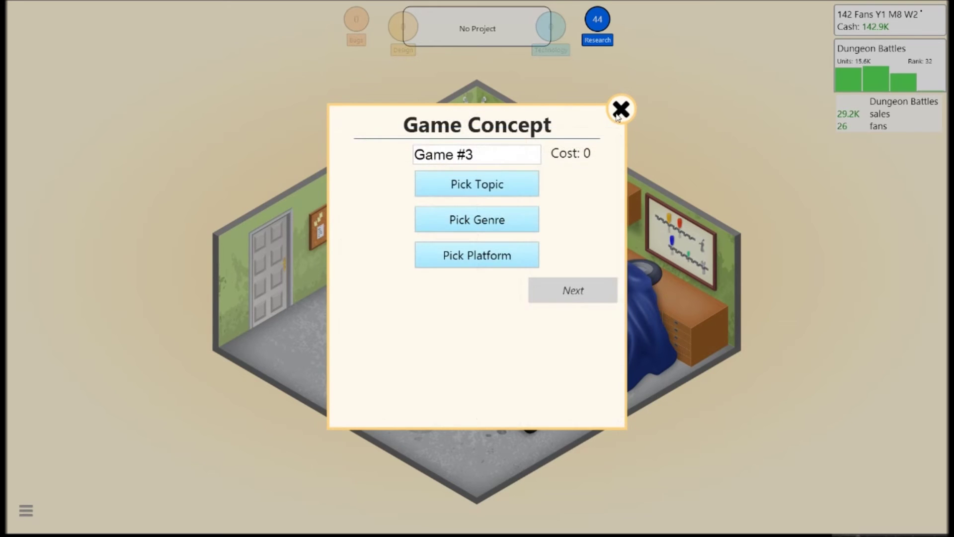
pyautogui.click(526, 182)
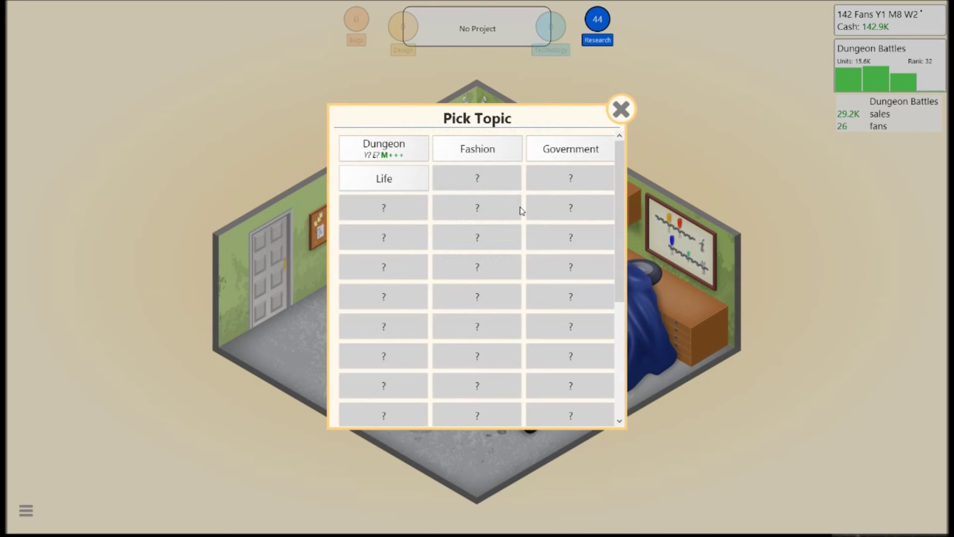
pyautogui.click(622, 108)
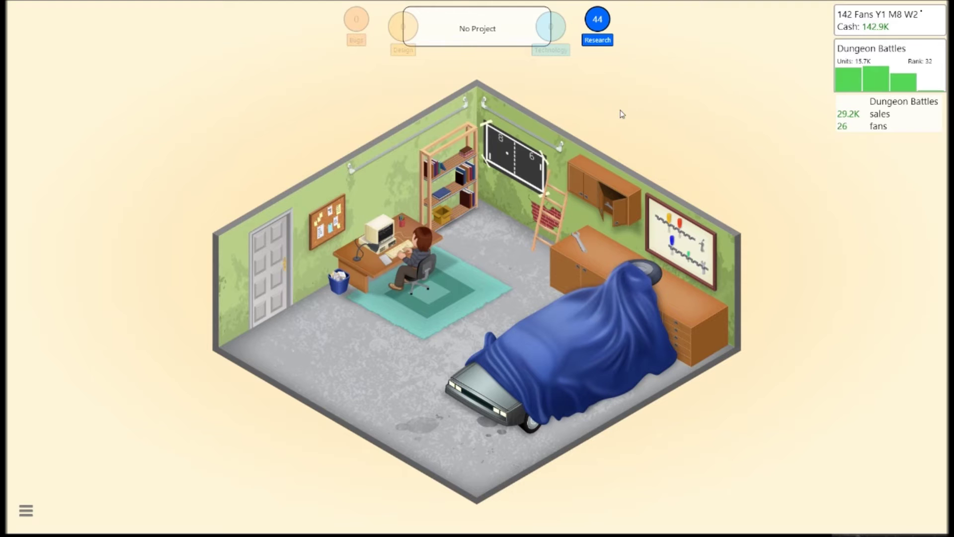
# Research the Time Travel topic and dismiss the research-complete notice
pyautogui.click(374, 244)
pyautogui.click(437, 302)
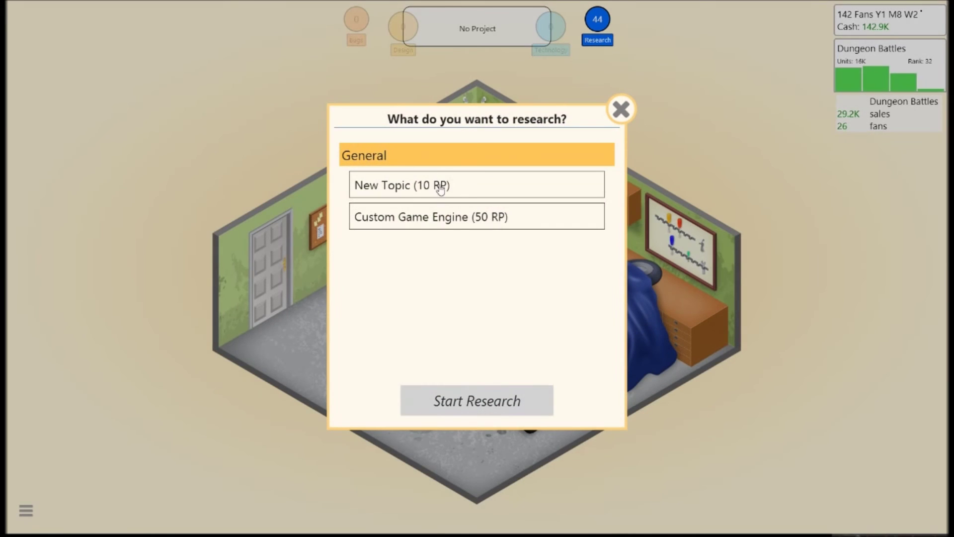
pyautogui.click(448, 187)
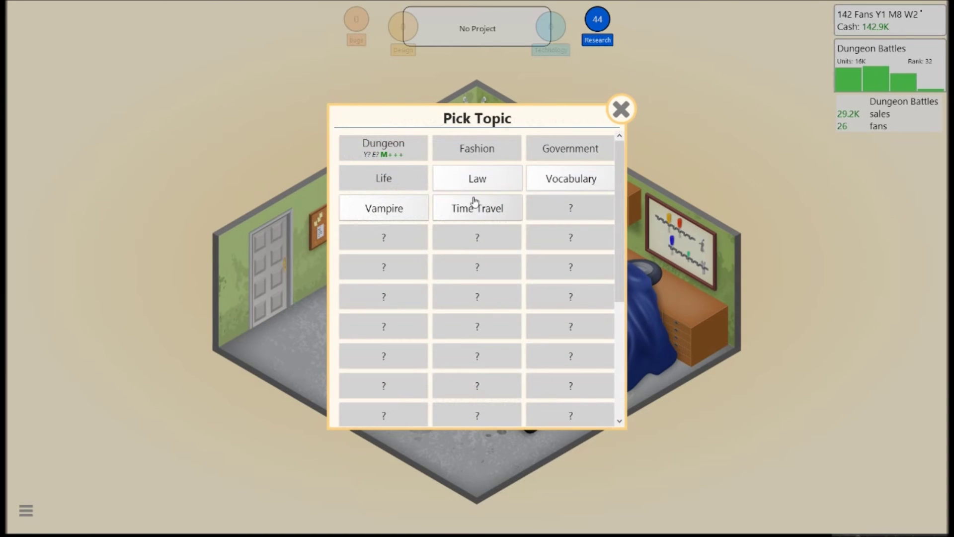
pyautogui.click(483, 214)
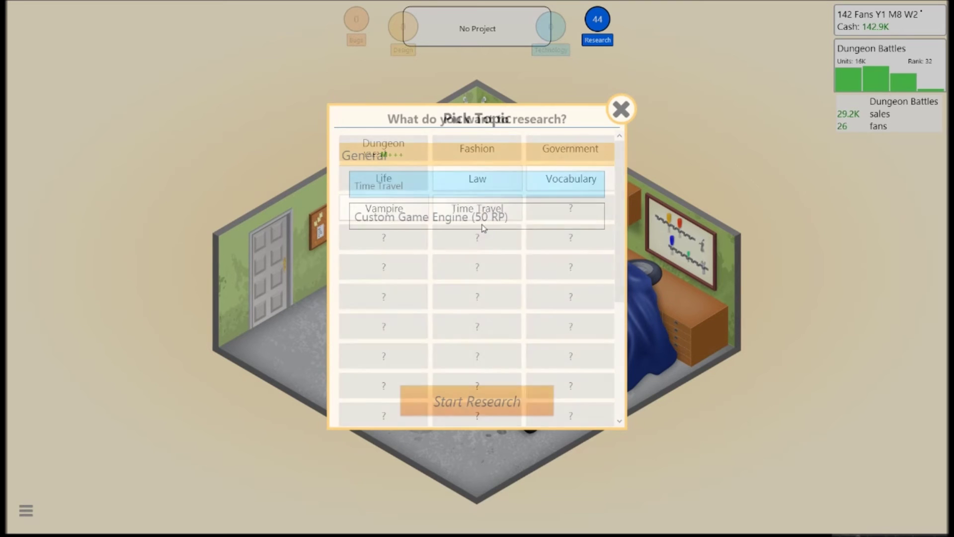
pyautogui.click(491, 390)
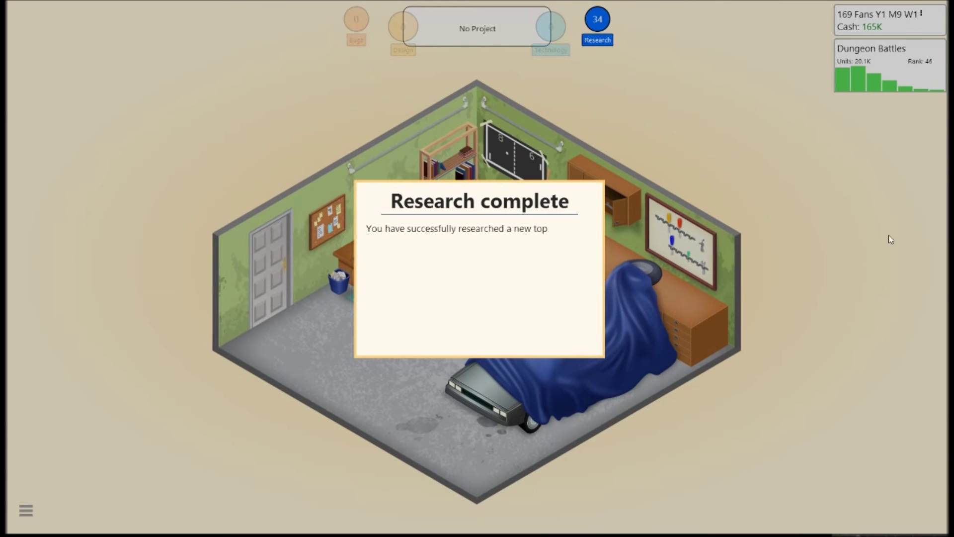
pyautogui.click(455, 336)
# Plan a new game with topic Time Travel and name it 'Traveling in Time'
pyautogui.click(445, 264)
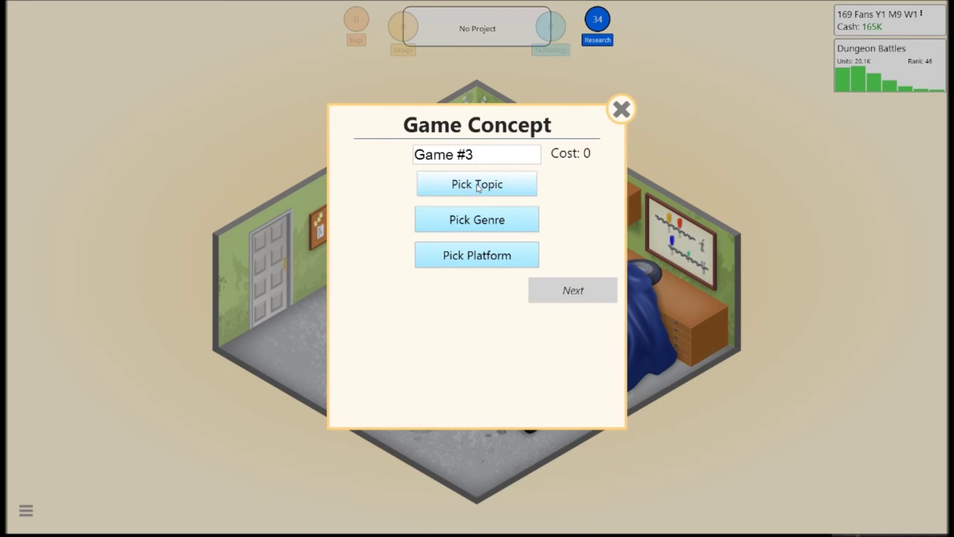
pyautogui.click(466, 185)
pyautogui.click(481, 210)
pyautogui.moveTo(477, 154); pyautogui.dragTo(275, 135)
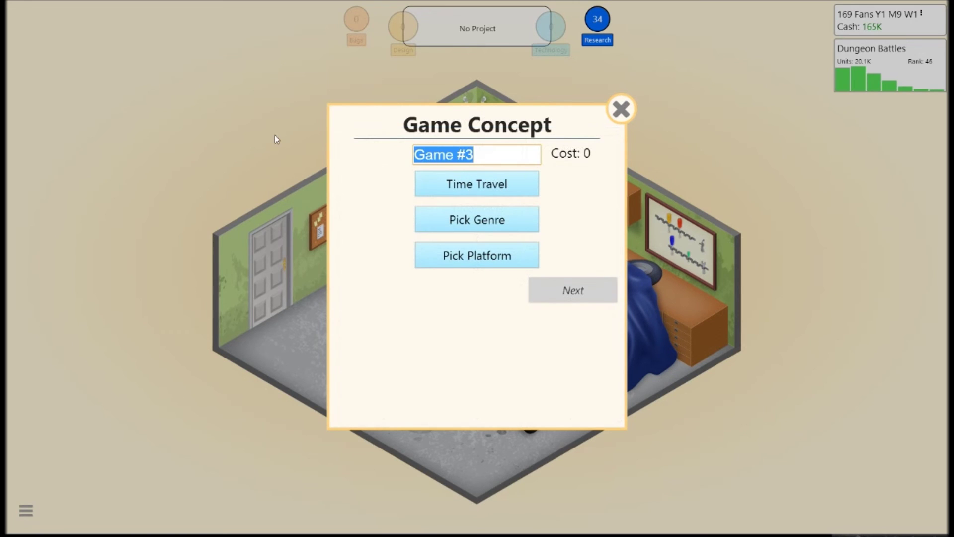
pyautogui.write('Traveling in Time')
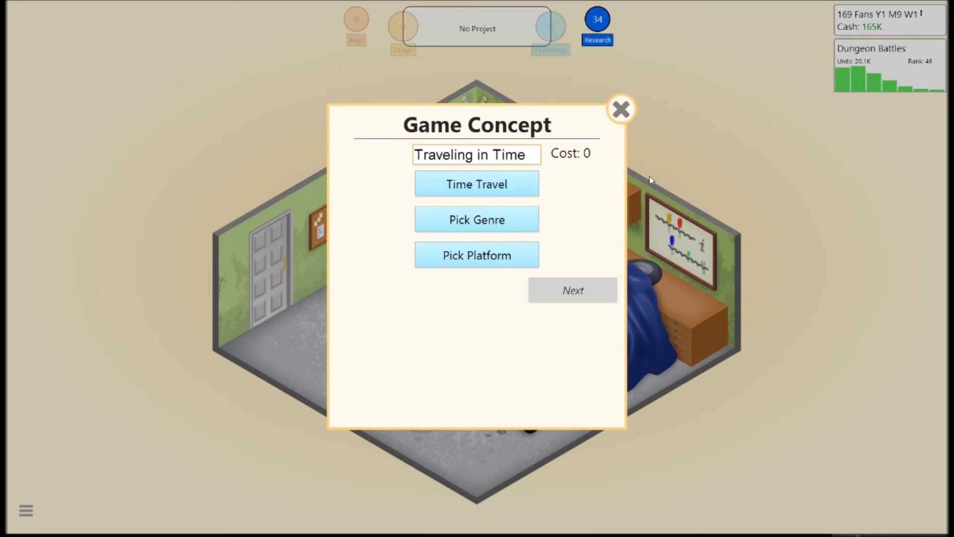
# Choose Adventure genre and PC platform, confirm the concept, and start development
pyautogui.click(501, 224)
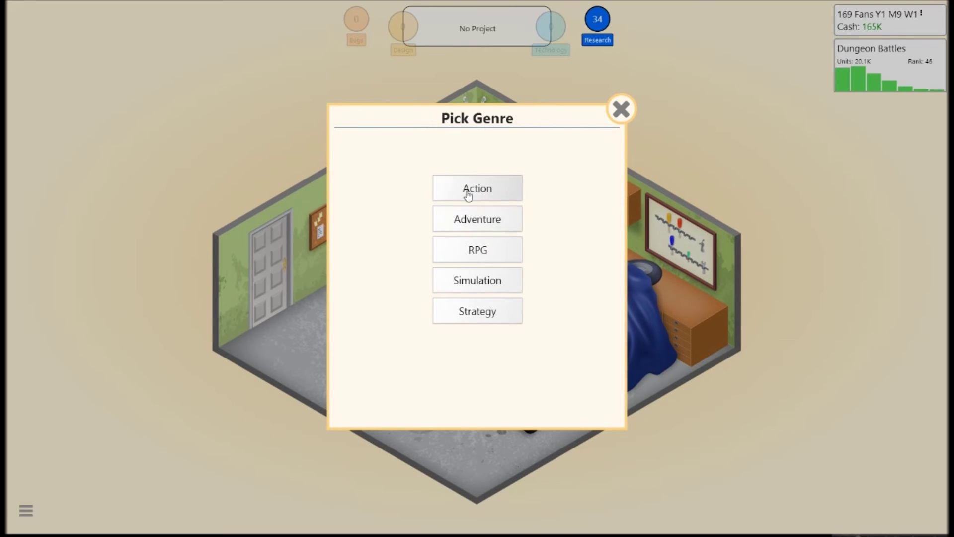
pyautogui.click(474, 220)
pyautogui.click(475, 253)
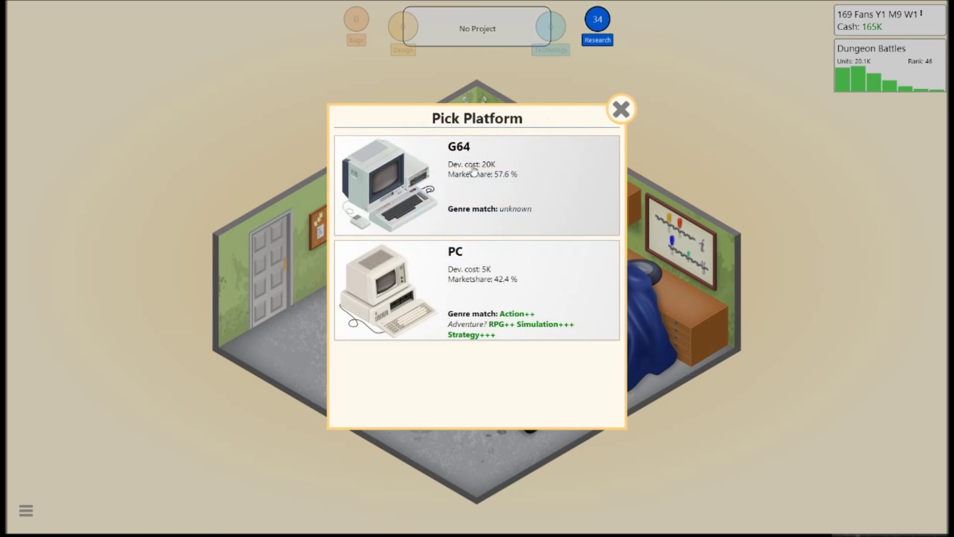
pyautogui.click(492, 311)
pyautogui.click(497, 261)
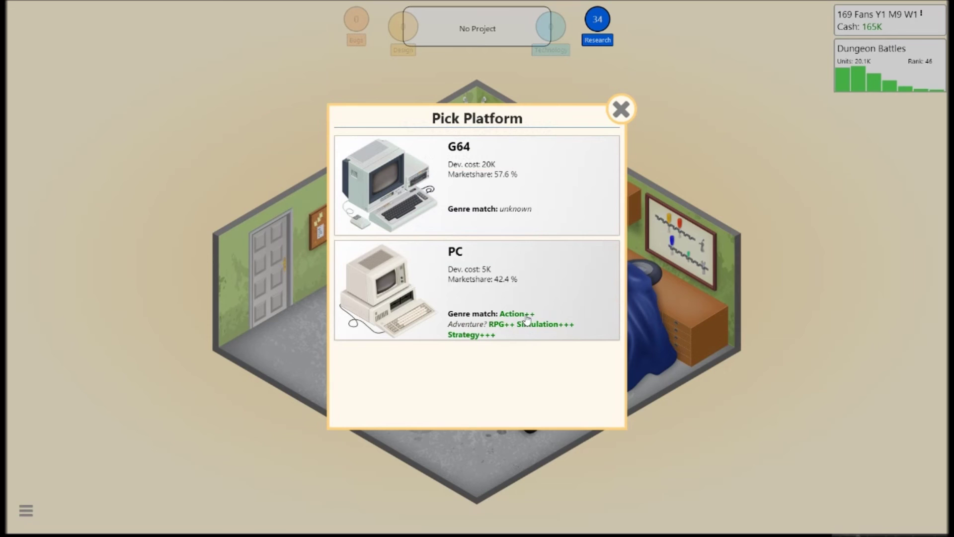
pyautogui.click(555, 330)
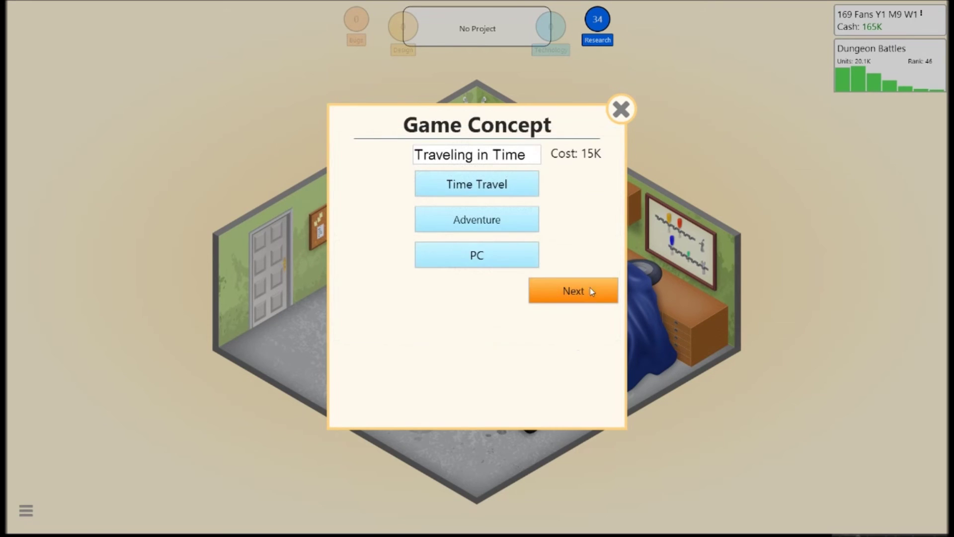
pyautogui.click(587, 292)
pyautogui.click(455, 398)
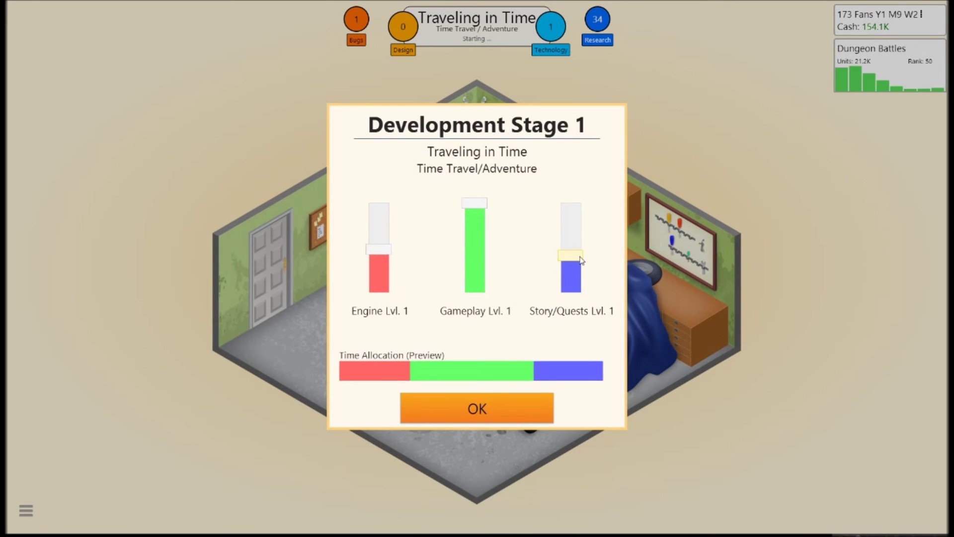
# Raise Story/Quests, slightly lower Engine, confirm stage 1, and dismiss the Industry News
pyautogui.moveTo(580, 260)
pyautogui.mouseDown()
pyautogui.moveTo(584, 245)
pyautogui.moveTo(584, 254)
pyautogui.mouseUp()
pyautogui.moveTo(374, 256); pyautogui.dragTo(374, 257)
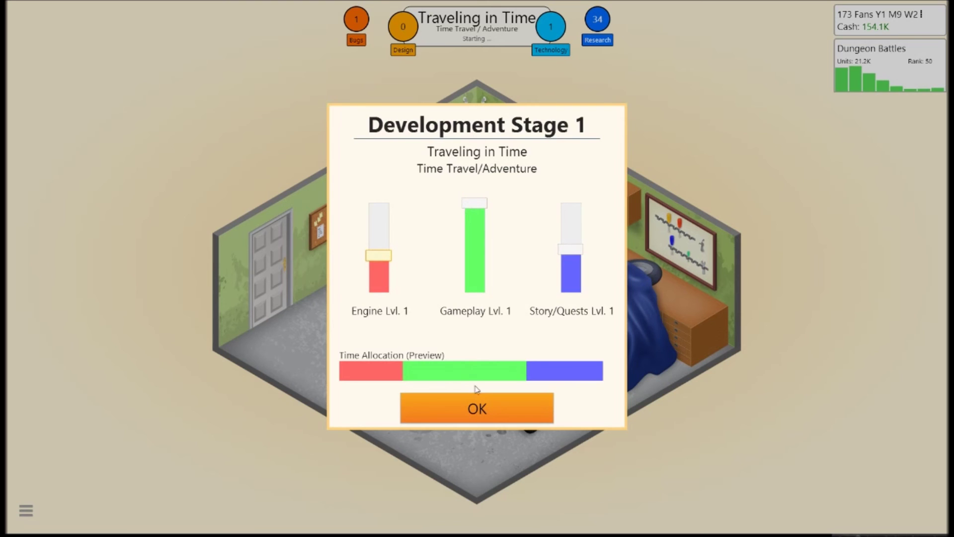
pyautogui.click(477, 414)
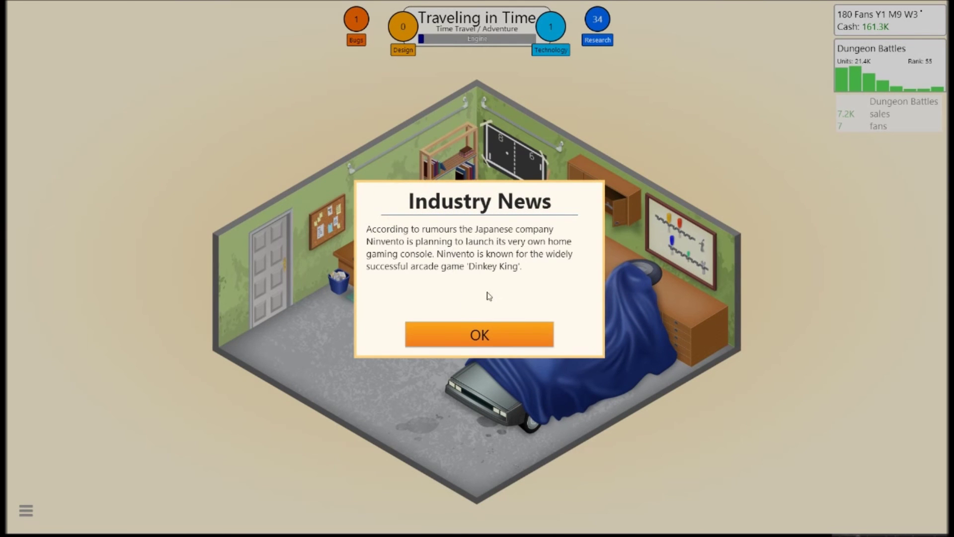
pyautogui.click(448, 334)
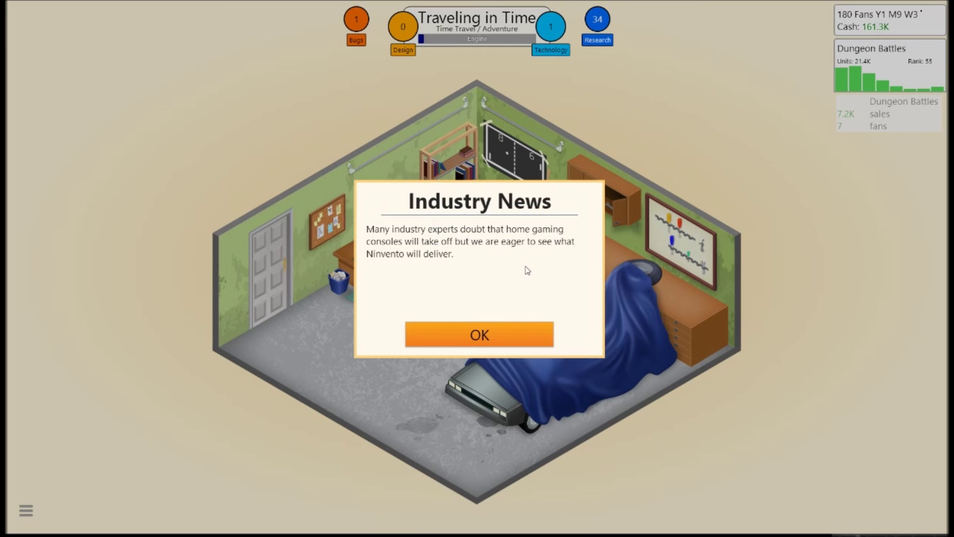
pyautogui.click(474, 340)
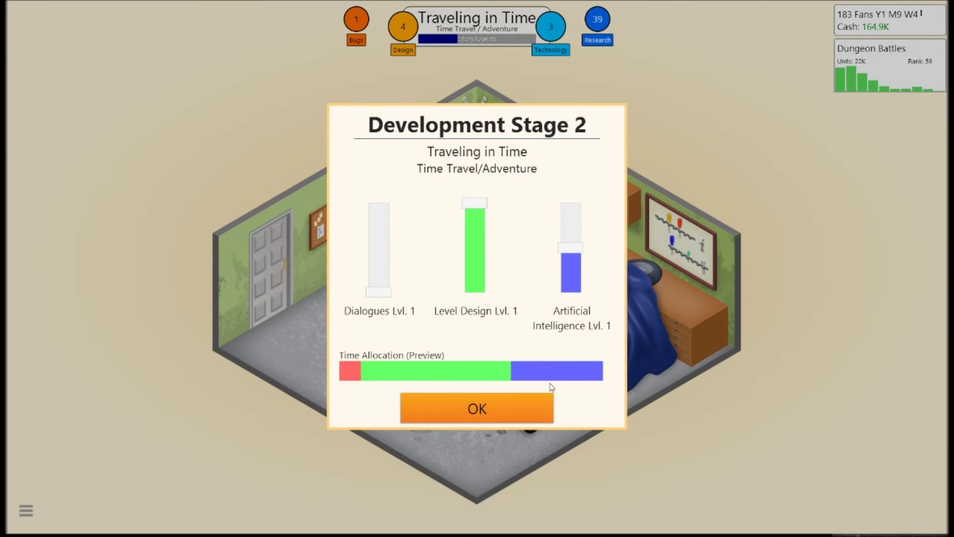
# Lower Artificial Intelligence, confirm stage 2, and dismiss the game off-the-market notice
pyautogui.moveTo(570, 250); pyautogui.dragTo(563, 263)
pyautogui.click(471, 402)
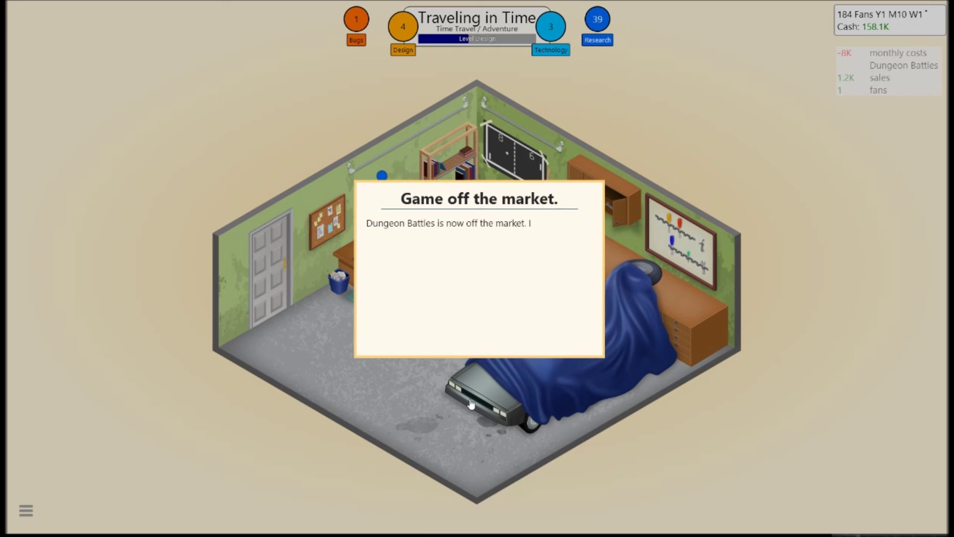
pyautogui.click(451, 328)
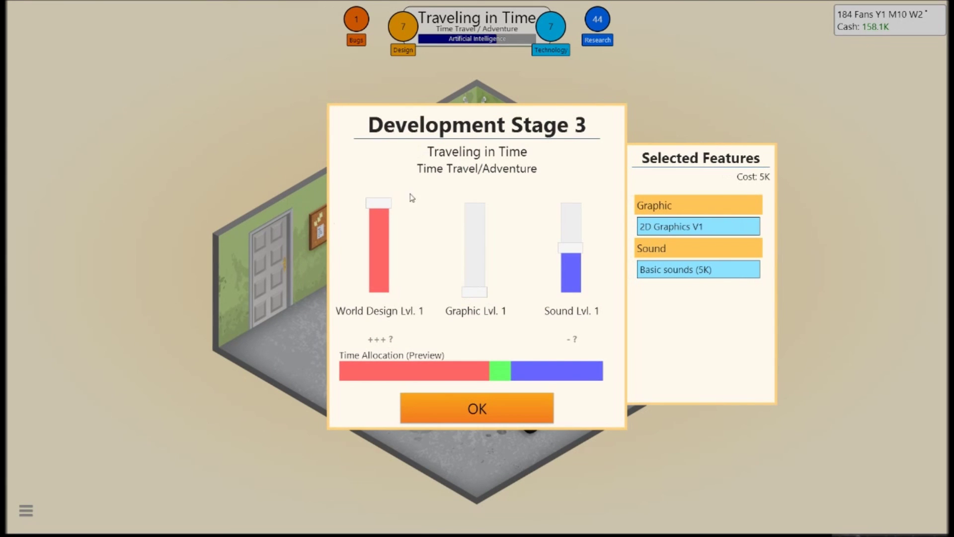
# Set Sound to zero and Graphic to about half, then confirm stage 3
pyautogui.moveTo(569, 261); pyautogui.dragTo(571, 294)
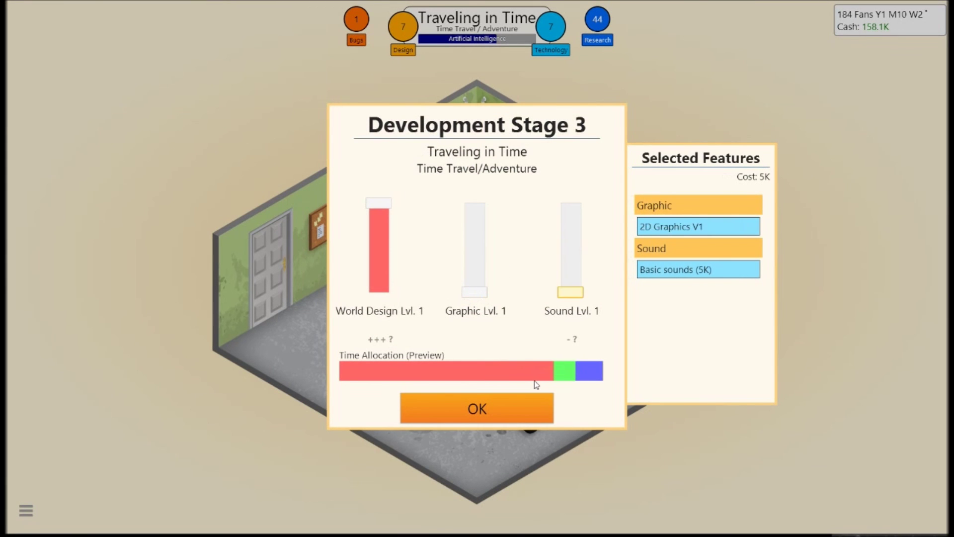
pyautogui.moveTo(475, 292); pyautogui.dragTo(474, 249)
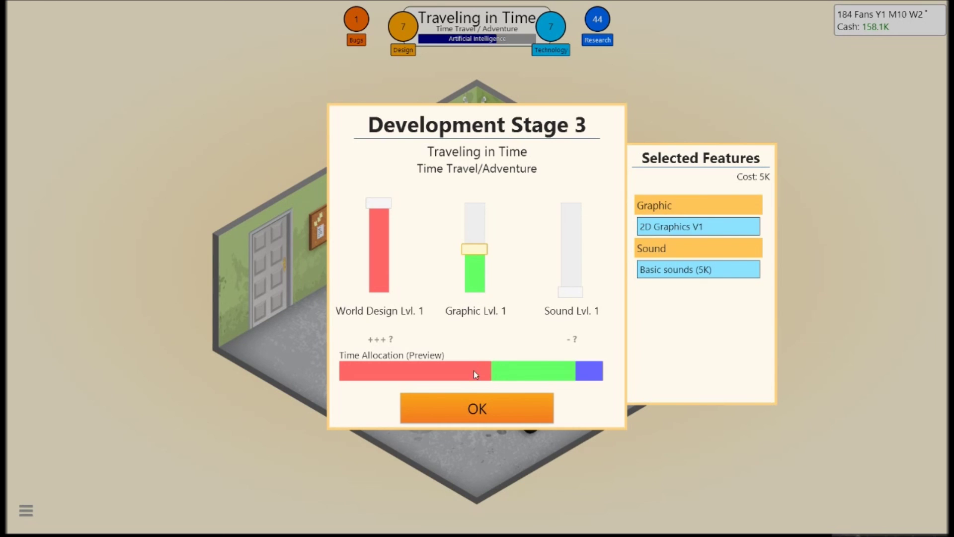
pyautogui.click(470, 402)
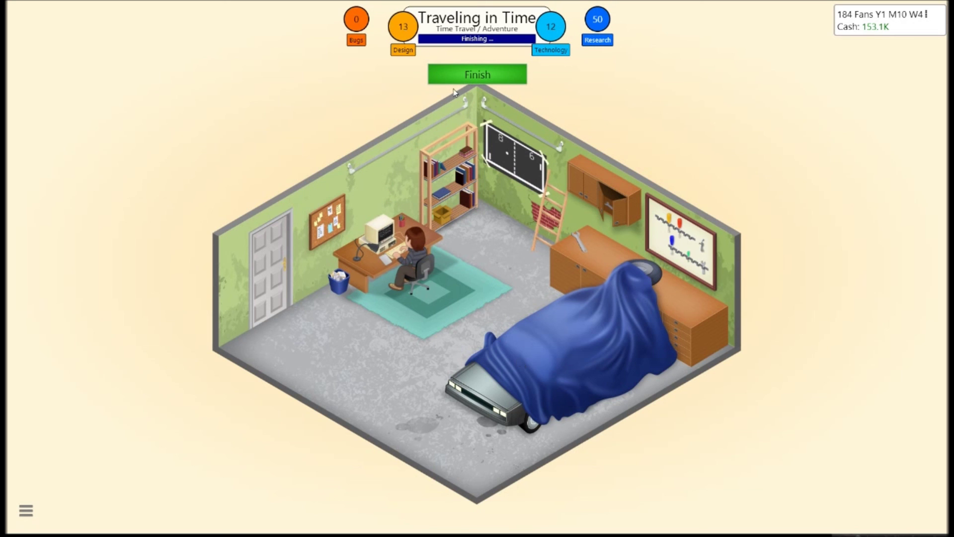
# Finish and release Traveling in Time, then bring up its full review scores
pyautogui.click(461, 75)
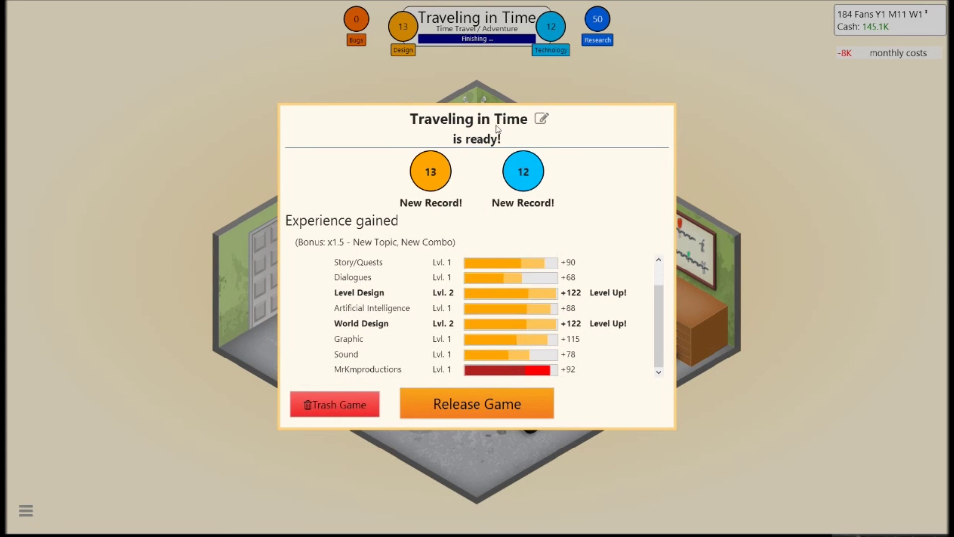
pyautogui.click(470, 399)
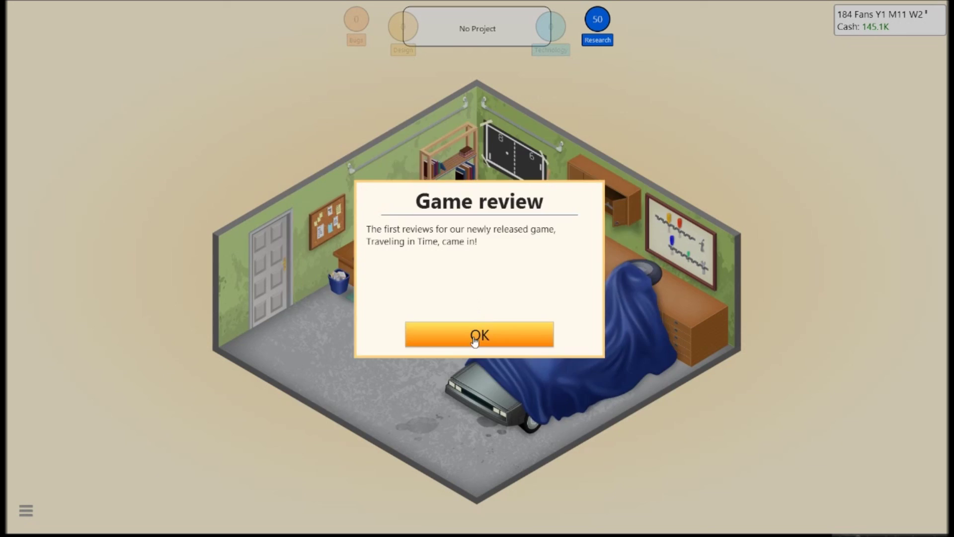
pyautogui.click(477, 327)
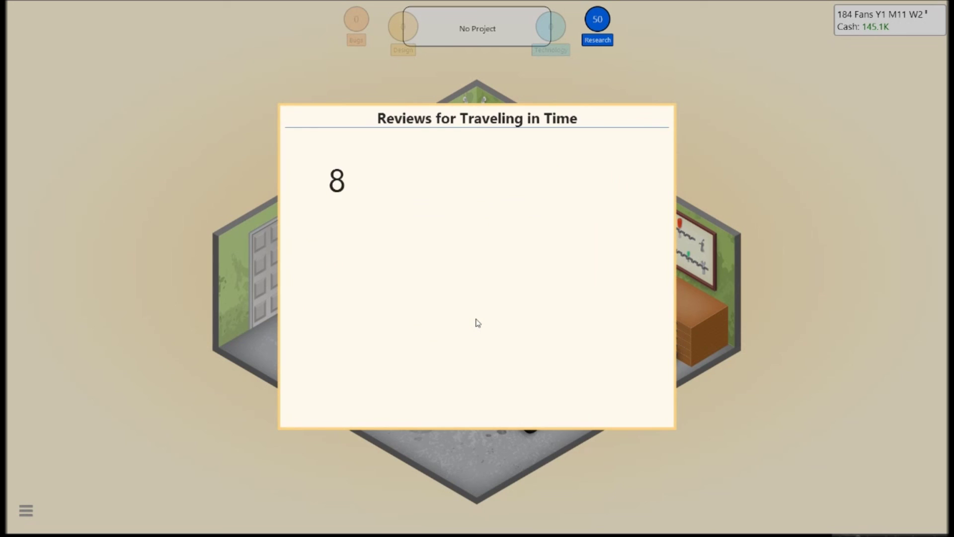